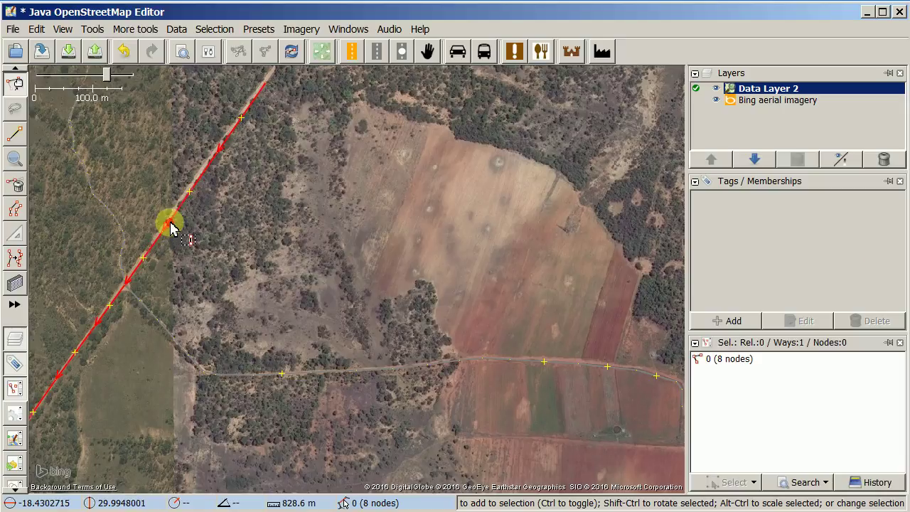
- Select the 22-node traced track way across the fields and pan east to its end
left_click(16, 84)
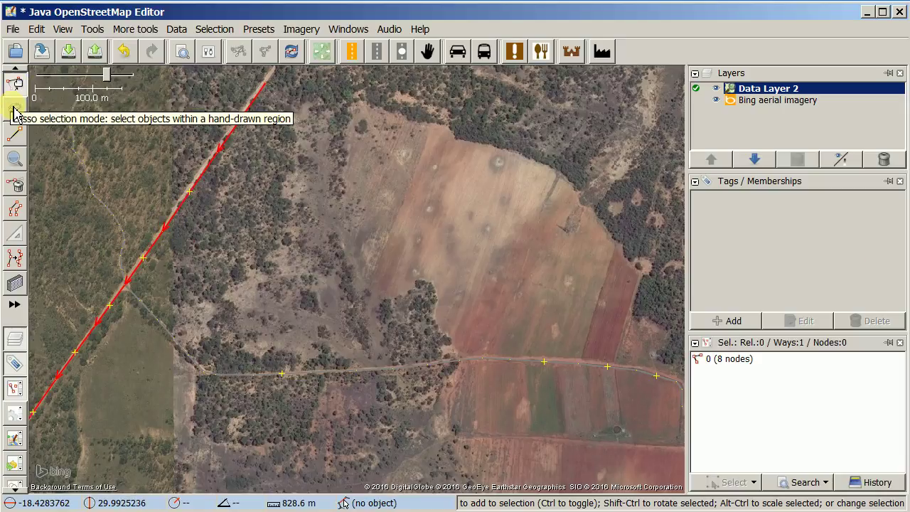
left_click(13, 112)
mouse_move(71, 117)
left_mouse_down()
mouse_move(98, 178)
mouse_move(90, 186)
mouse_move(87, 179)
left_mouse_up()
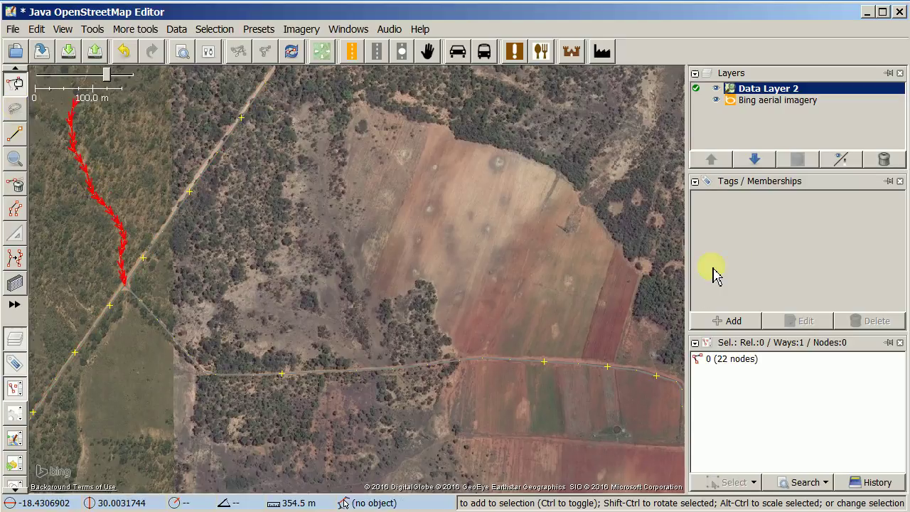
left_click(590, 366)
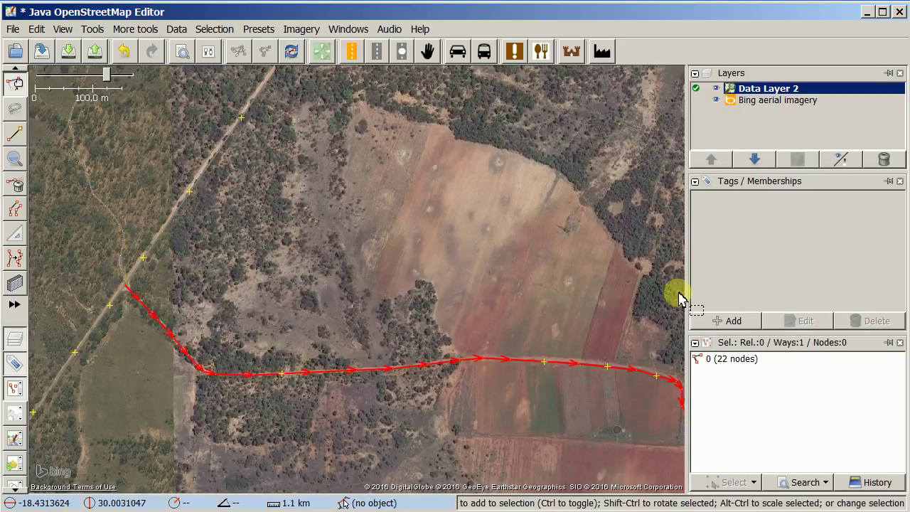
left_click(449, 282)
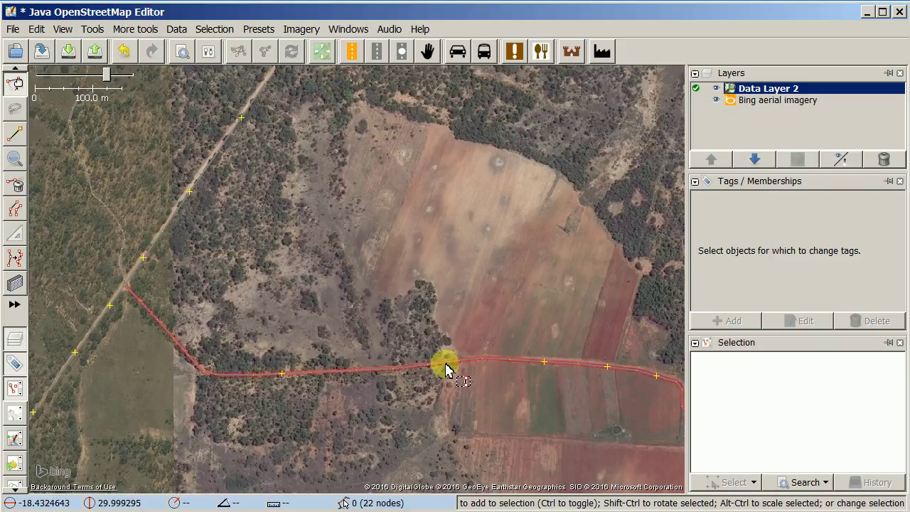
left_click(419, 276)
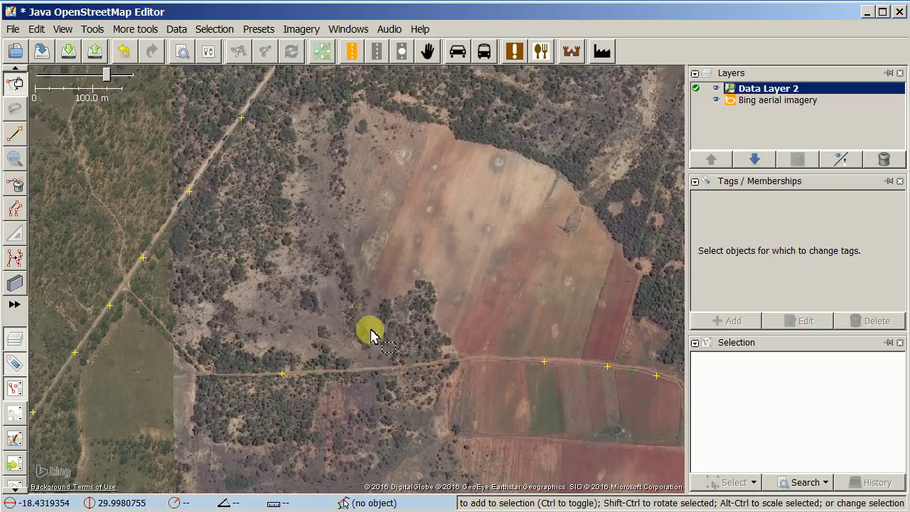
left_click(374, 372)
left_click_drag(549, 411, 479, 386)
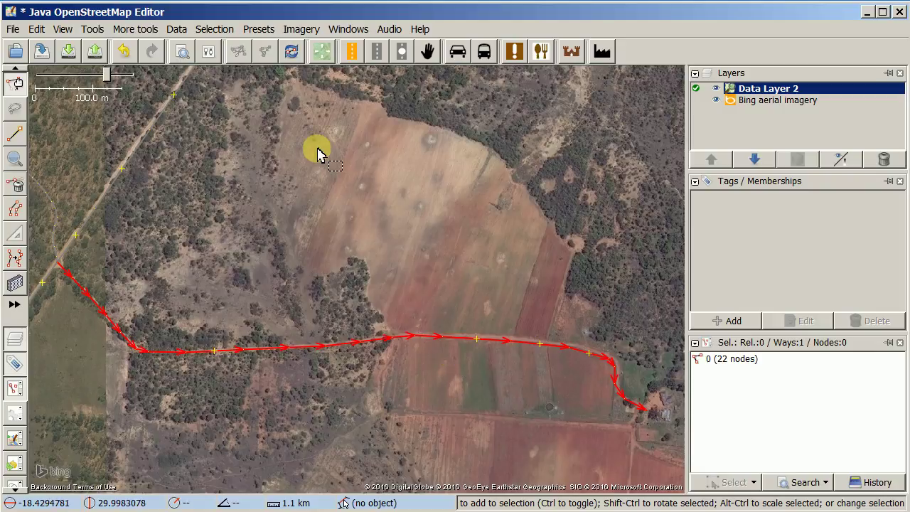
left_click(261, 32)
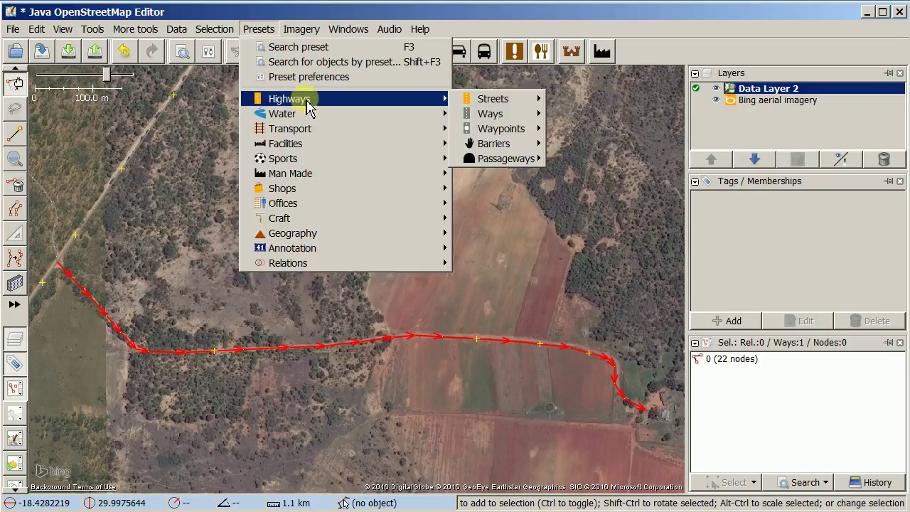
mouse_move(448, 106)
mouse_move(483, 105)
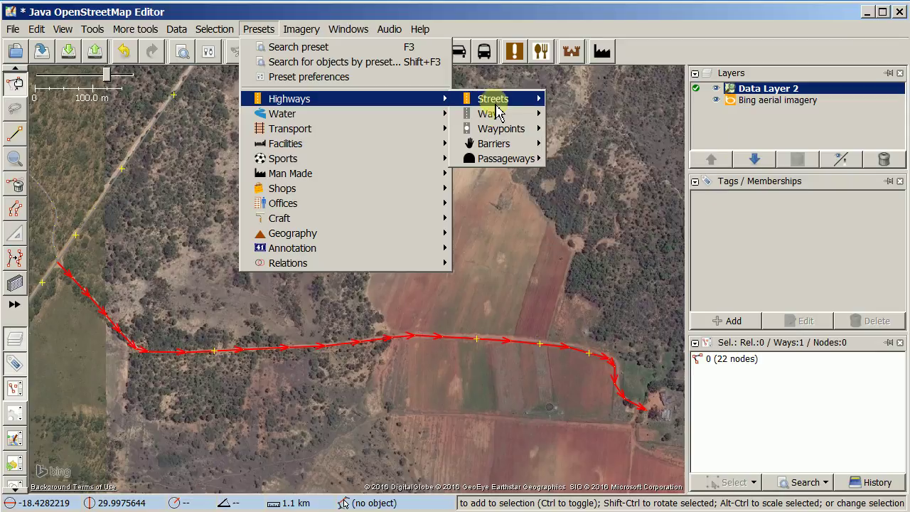
mouse_move(497, 134)
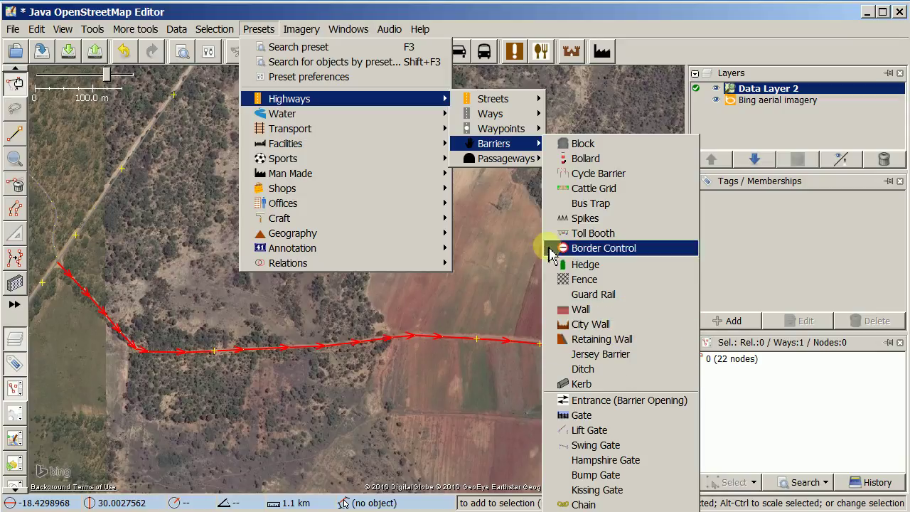
mouse_move(515, 165)
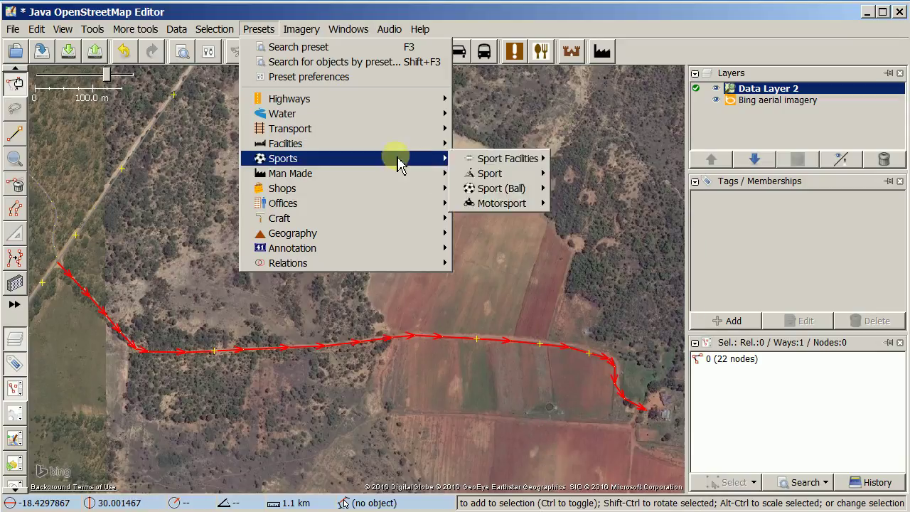
mouse_move(395, 143)
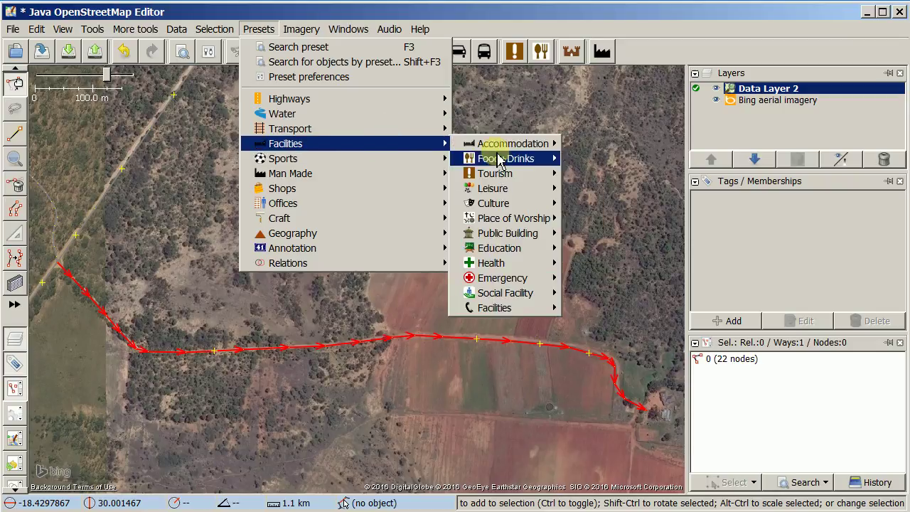
mouse_move(398, 263)
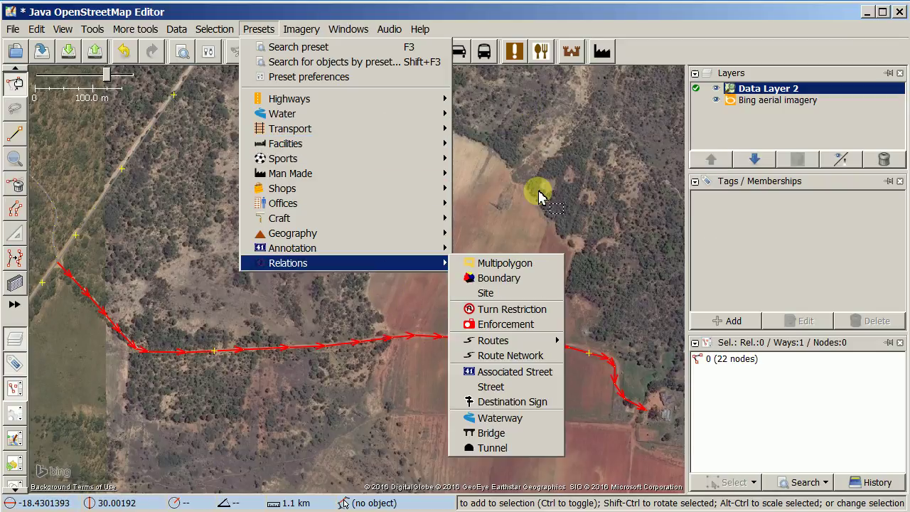
key("Escape")
key("Escape")
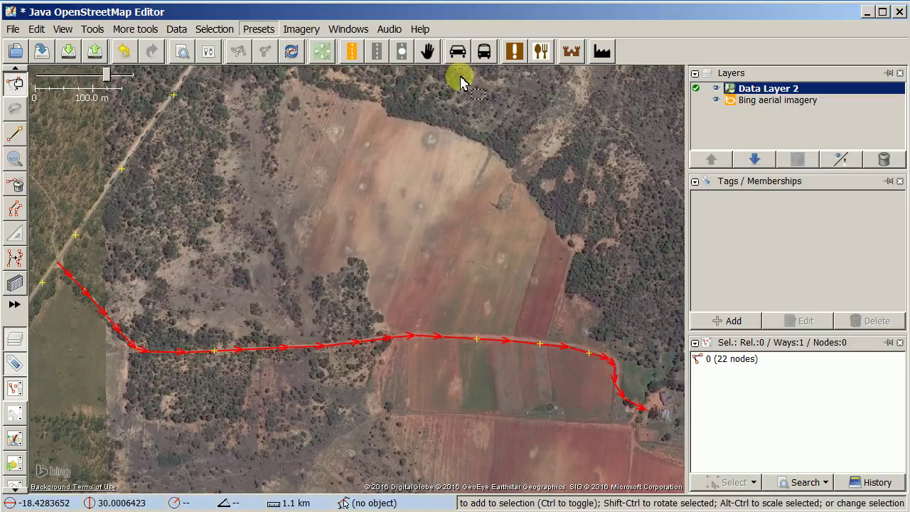
- Browse the toolbar preset dropdowns for Streets, Ways, Waypoints and Barriers, then close them
left_click(352, 52)
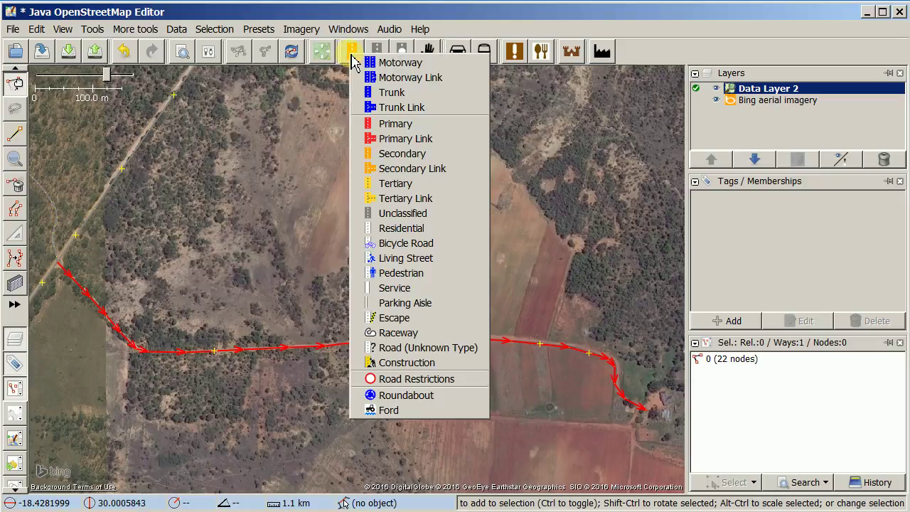
left_click(377, 51)
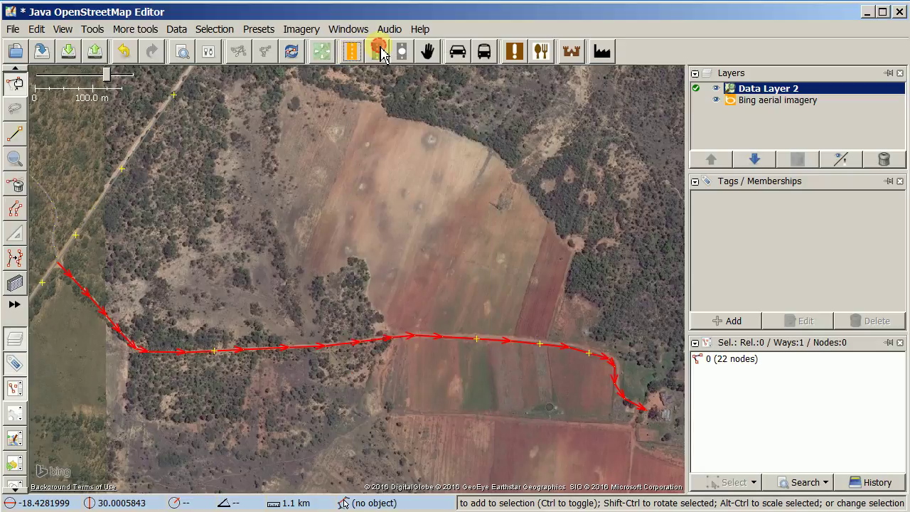
left_click(378, 53)
left_click(351, 51)
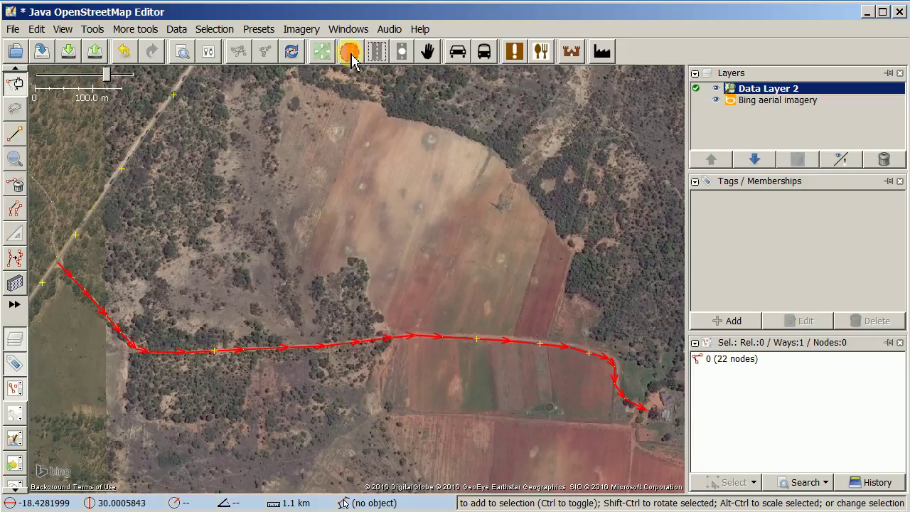
left_click(402, 55)
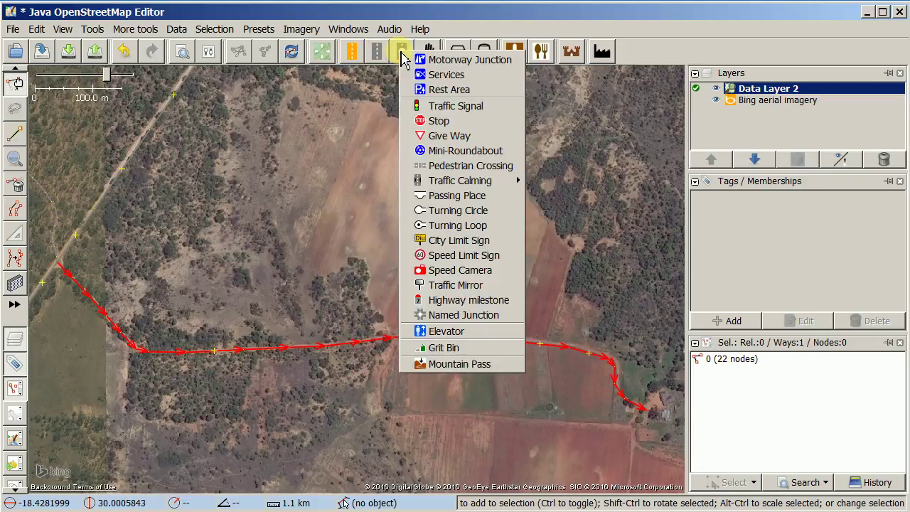
left_click(430, 55)
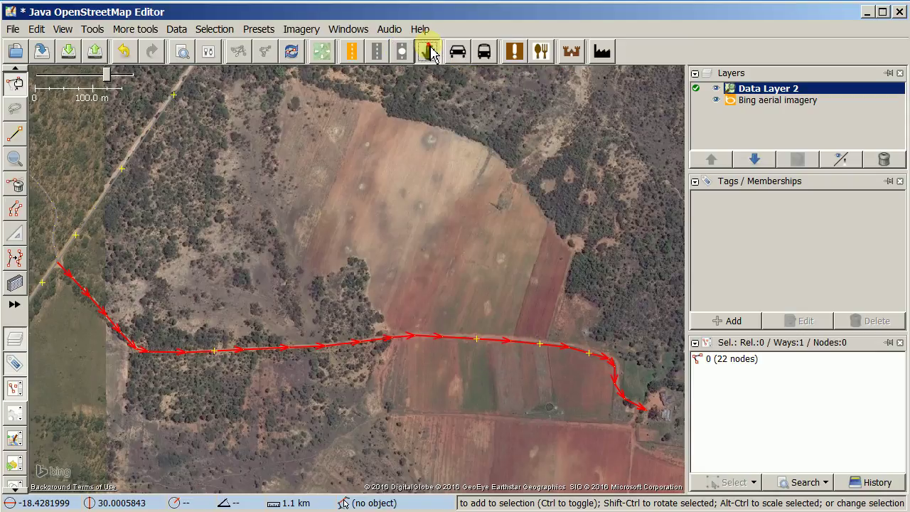
left_click(430, 52)
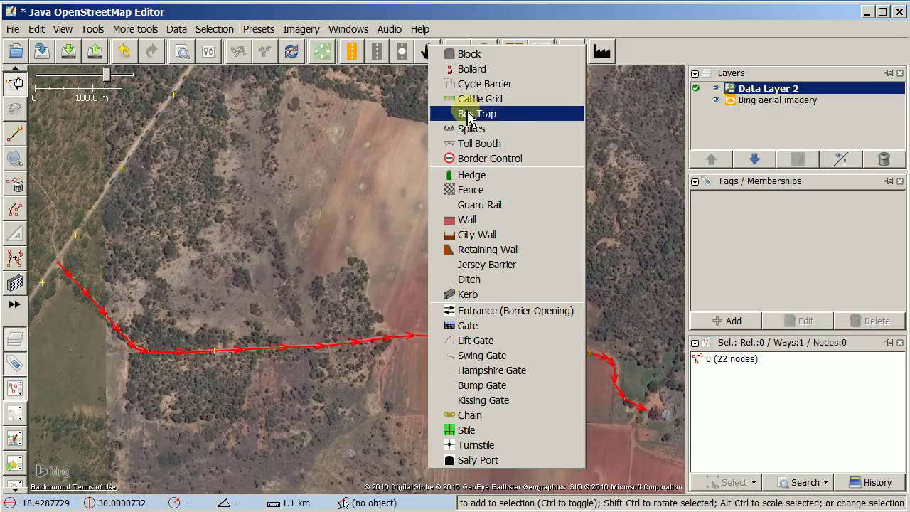
left_click(638, 192)
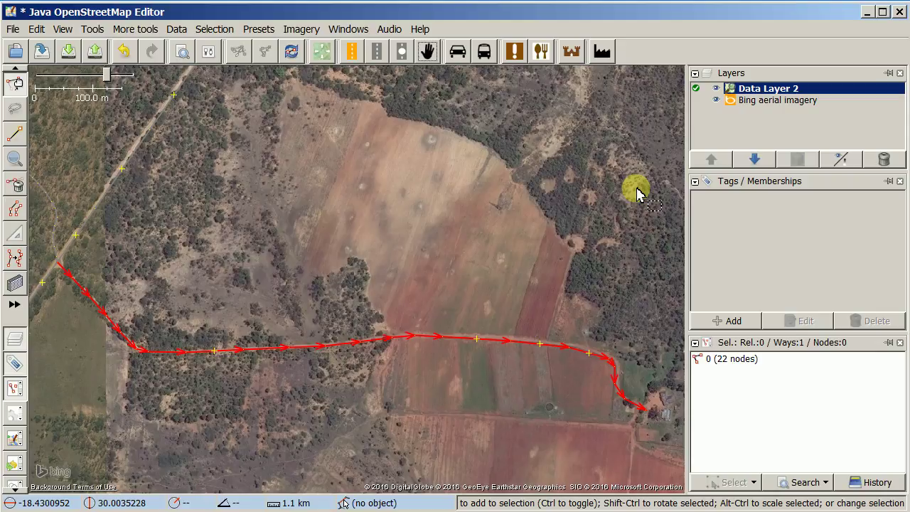
- Bring up the Presets menu listing the preset categories
left_click(259, 32)
left_click(263, 32)
left_click(264, 32)
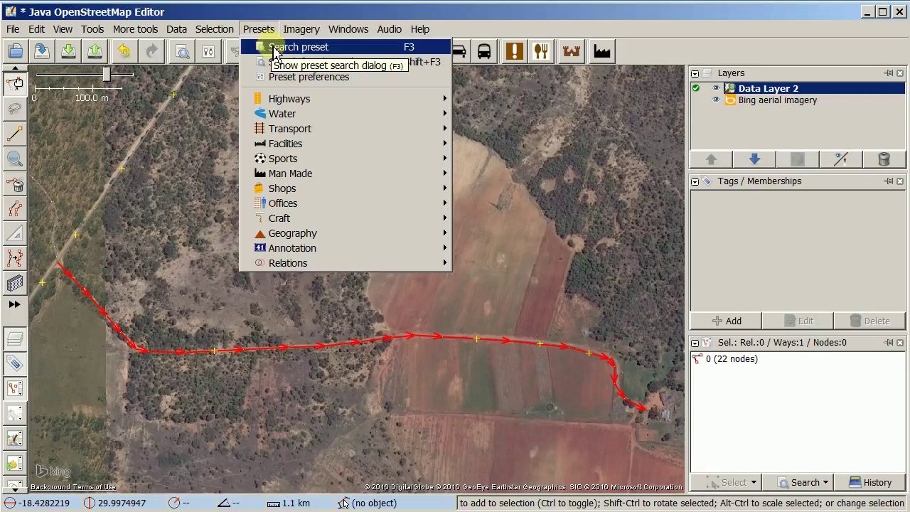
- Search presets for 'dri', showing all presets rather than only applicable ones
mouse_move(373, 195)
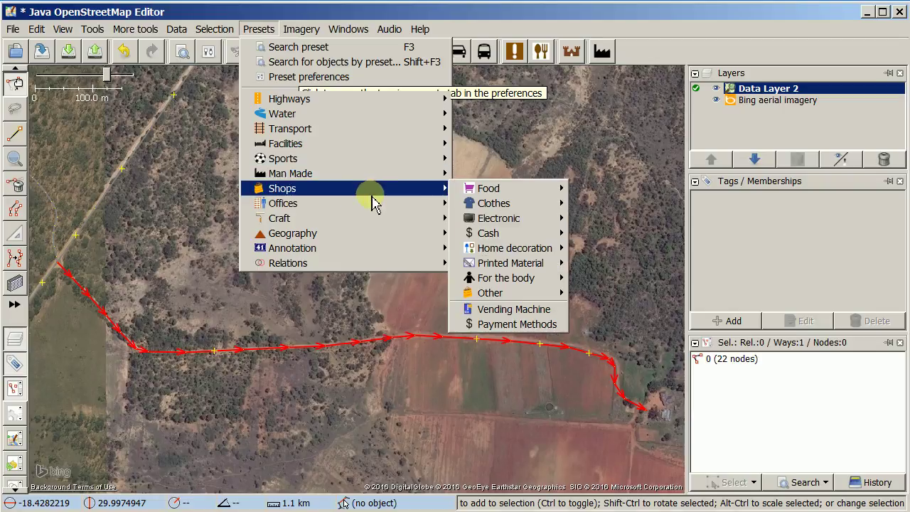
left_click(332, 51)
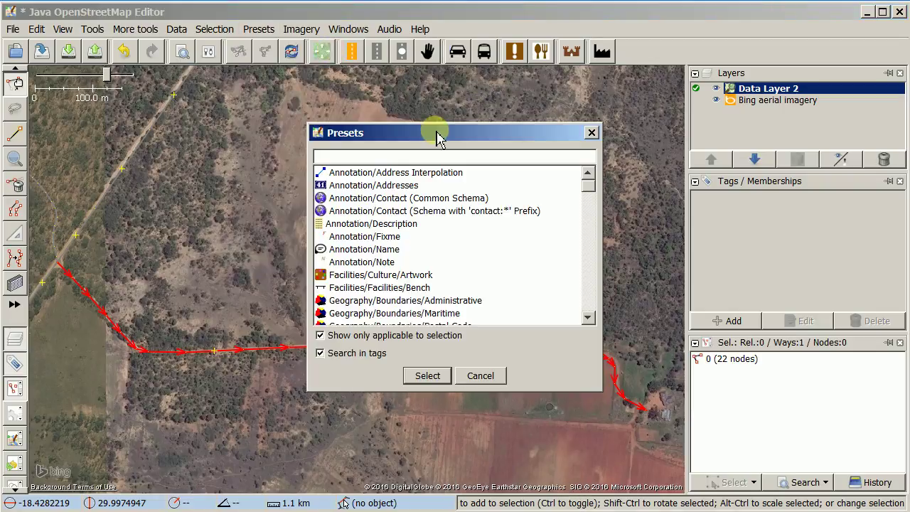
left_click_drag(442, 135, 434, 167)
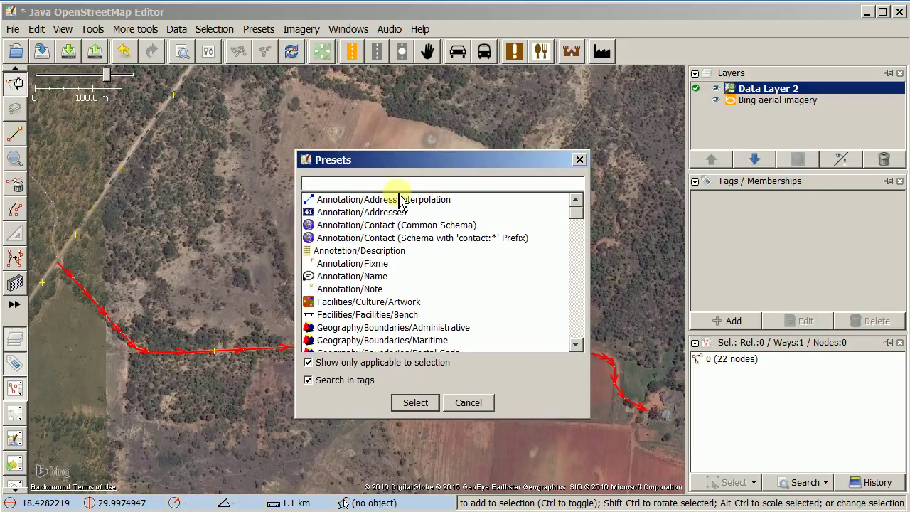
type("driv")
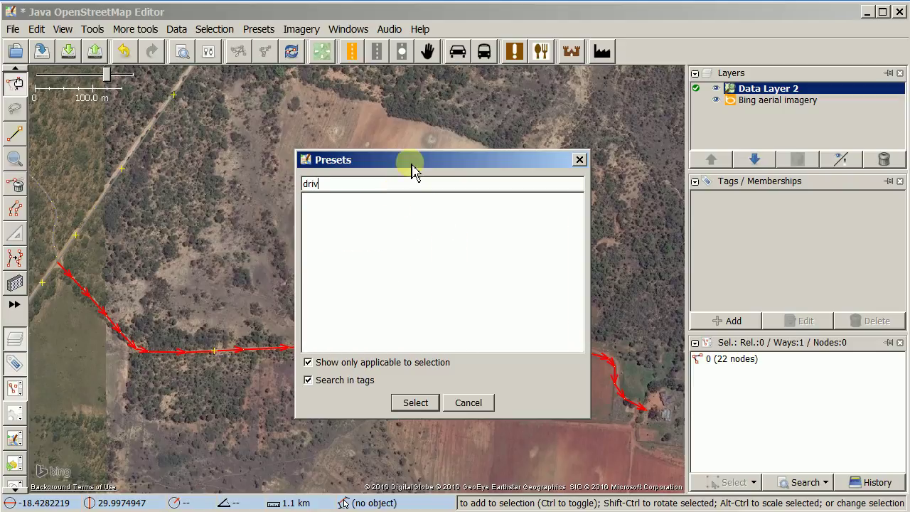
left_click(331, 364)
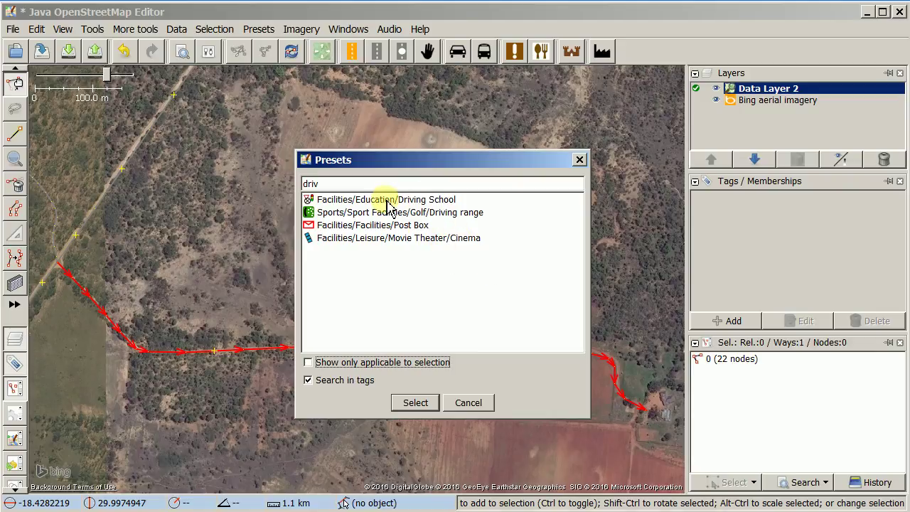
- Change the search to 'ser' and pick Highways/Streets/Service from the results
left_click_drag(340, 184, 305, 185)
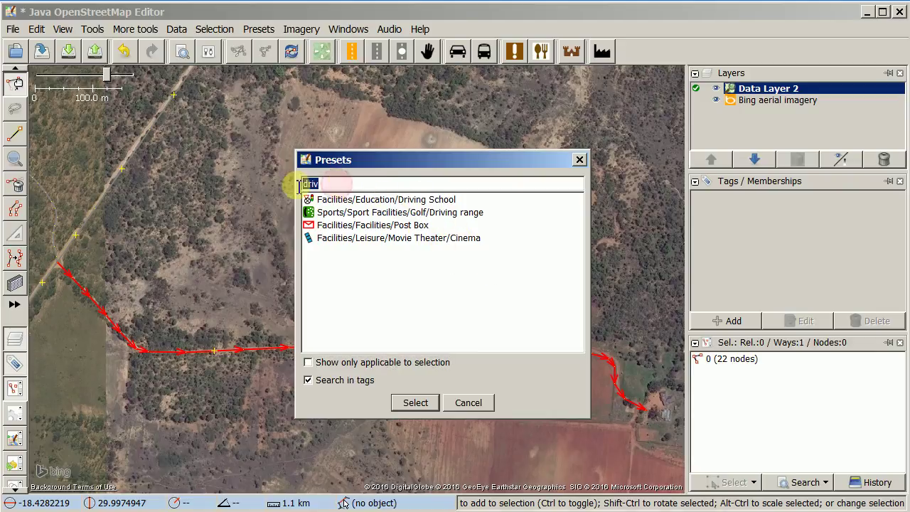
type("ser")
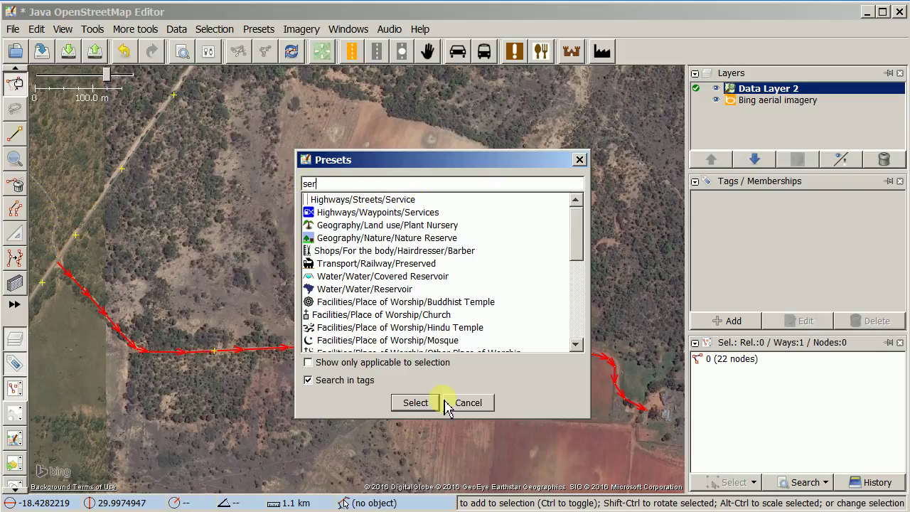
left_click(402, 203)
- Set the Service way type to driveway and pin the Service preset to the toolbar
left_click(415, 402)
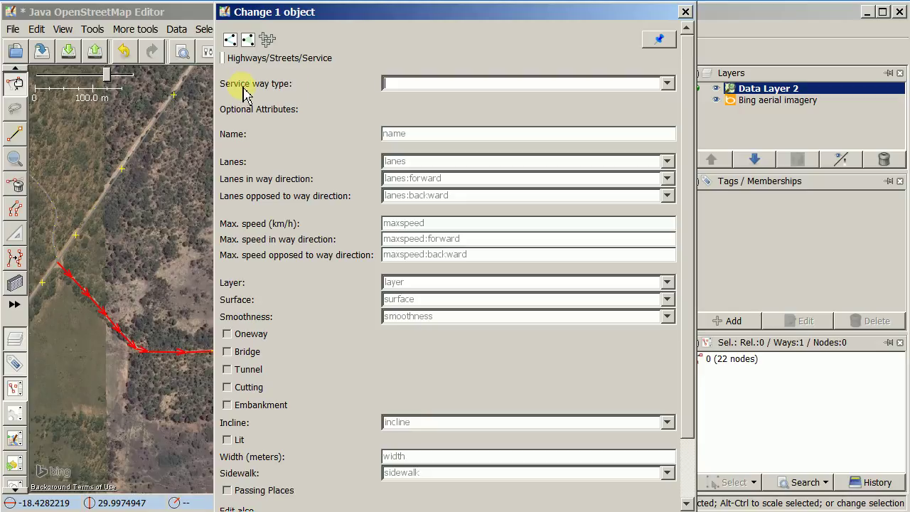
left_click(669, 83)
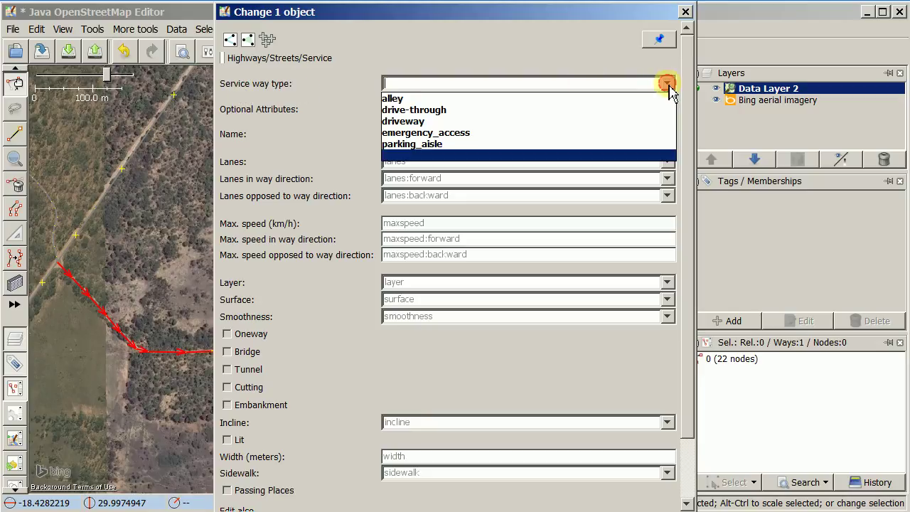
left_click(634, 121)
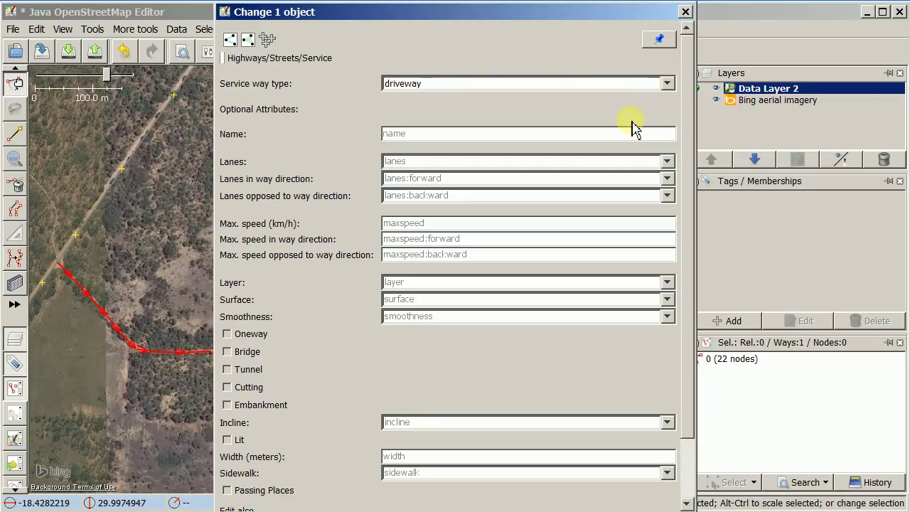
left_click(660, 42)
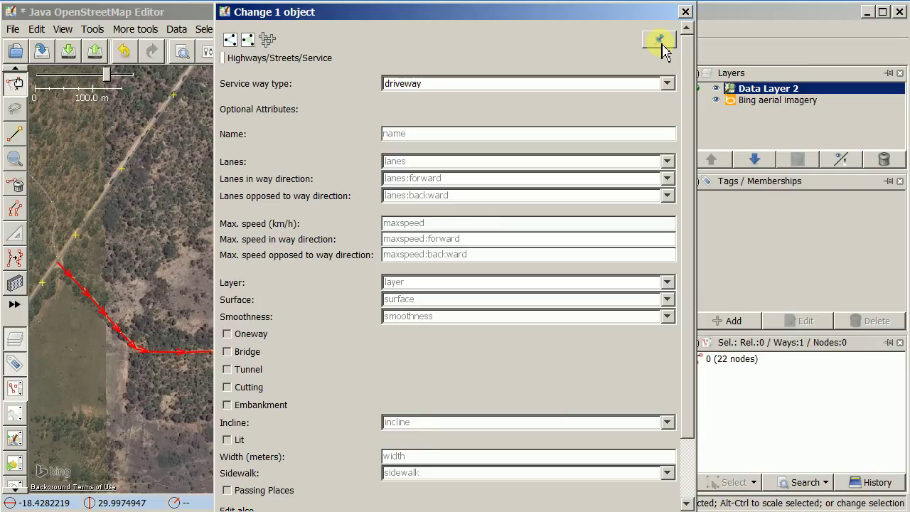
- Apply the preset, tagging the way highway=service and service=driveway
left_click_drag(636, 17, 508, 19)
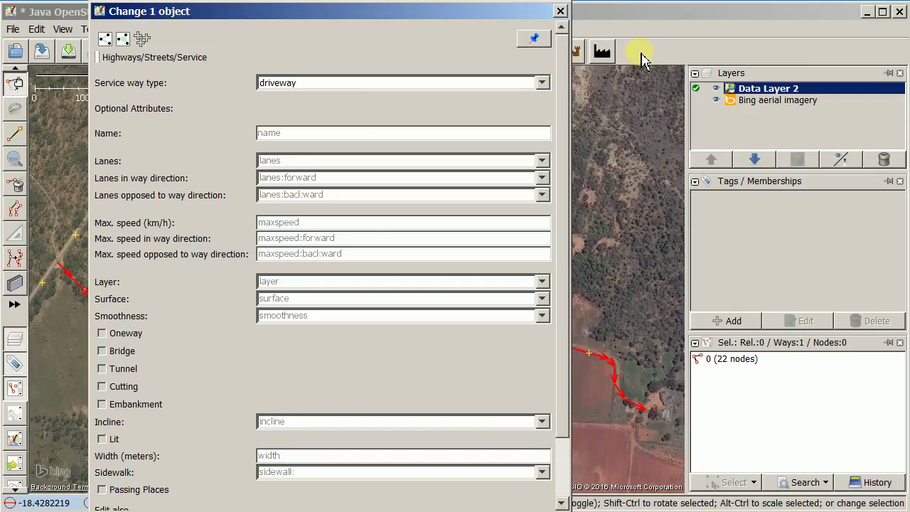
left_click(535, 39)
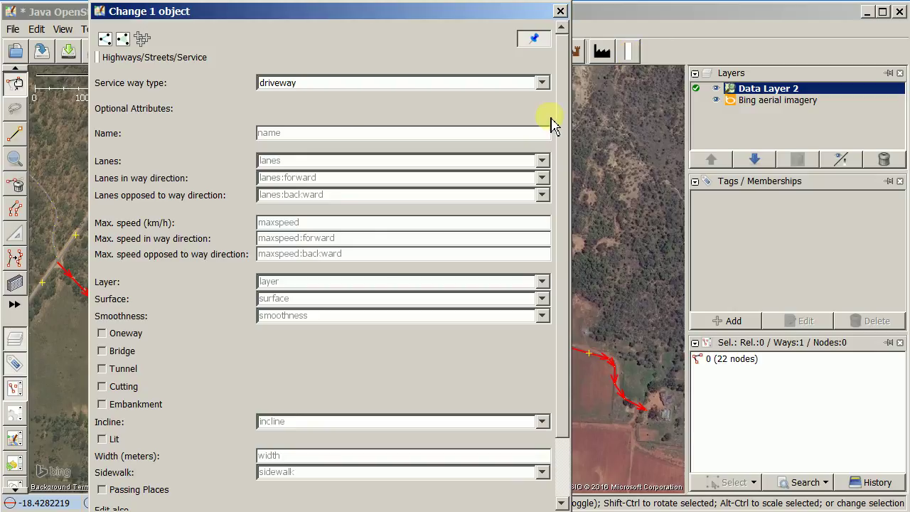
left_click_drag(567, 91, 557, 171)
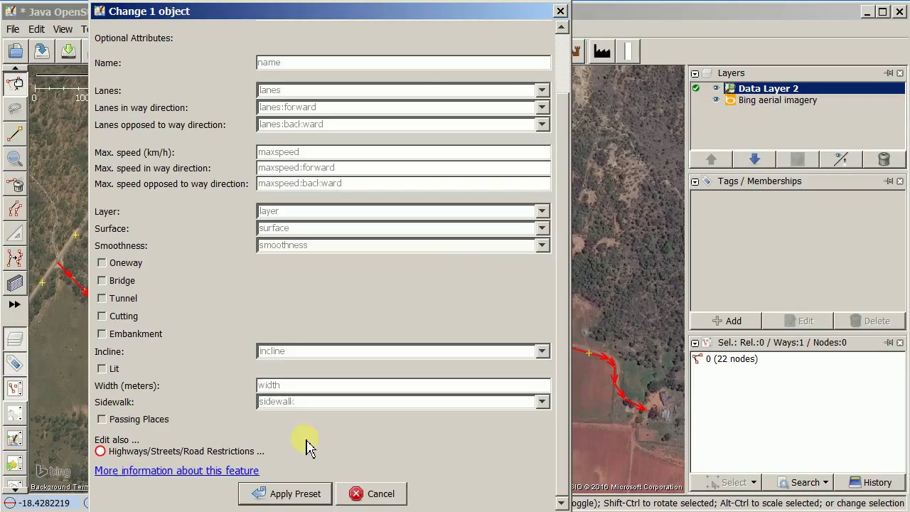
left_click(300, 498)
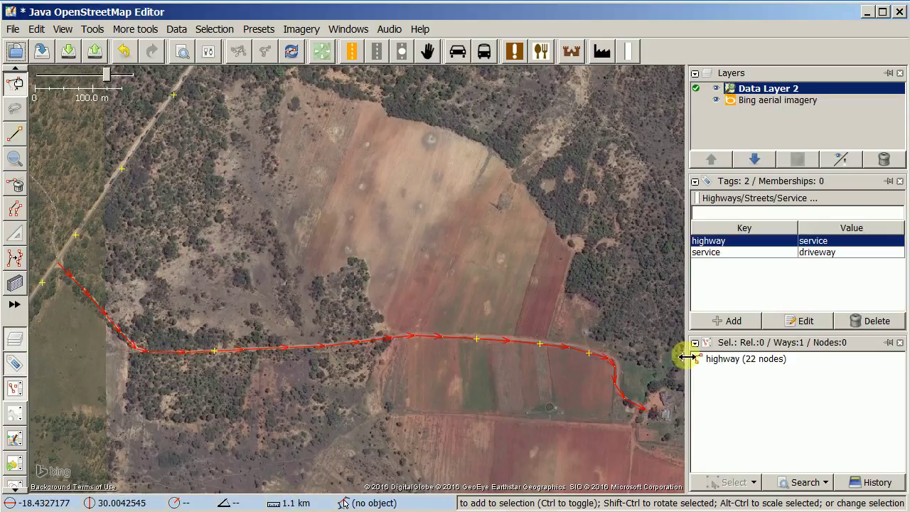
left_click(738, 253)
left_click(742, 242)
left_click(742, 253)
left_click(742, 241)
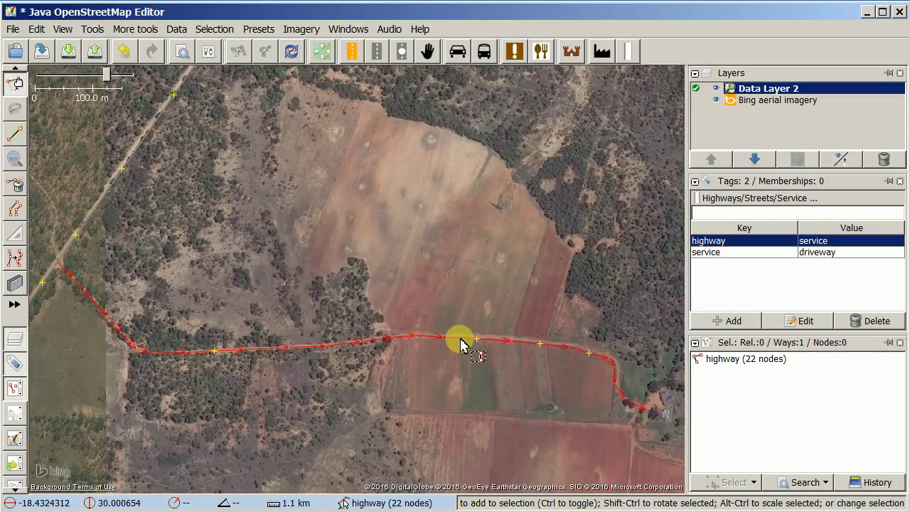
left_click(259, 28)
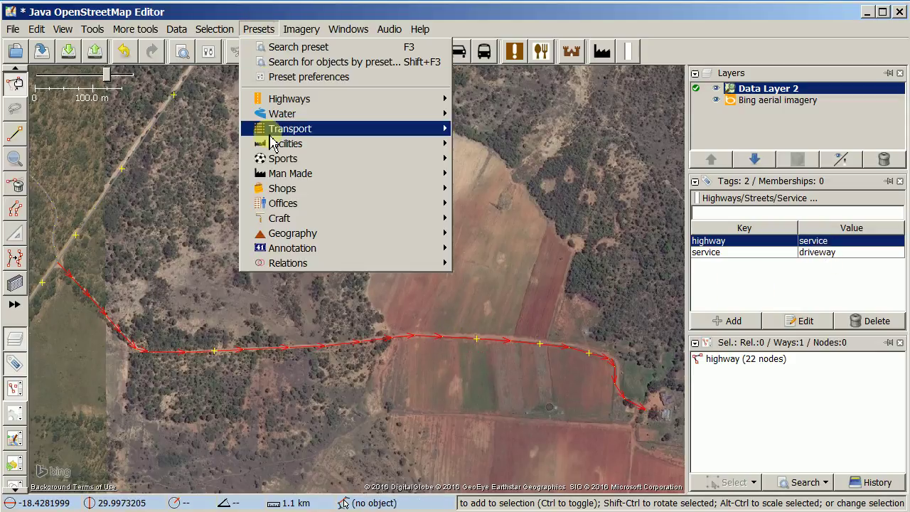
left_click(283, 46)
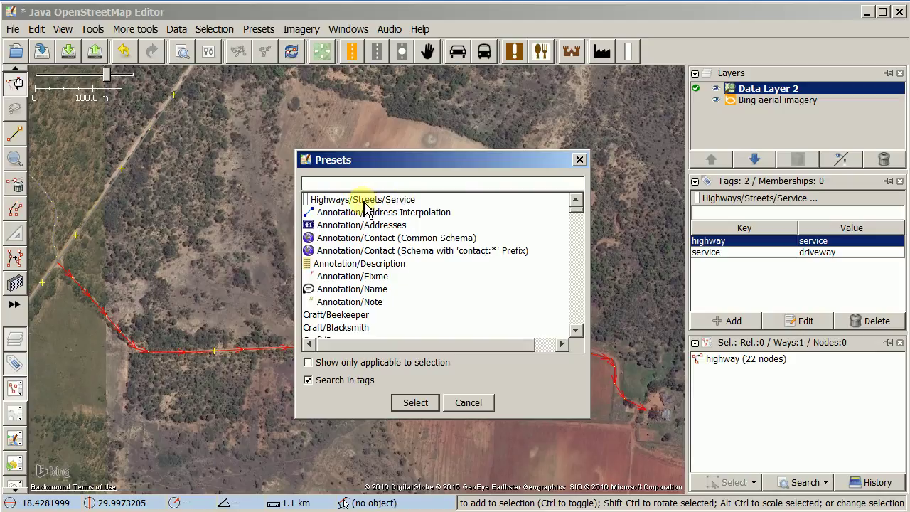
left_click(468, 404)
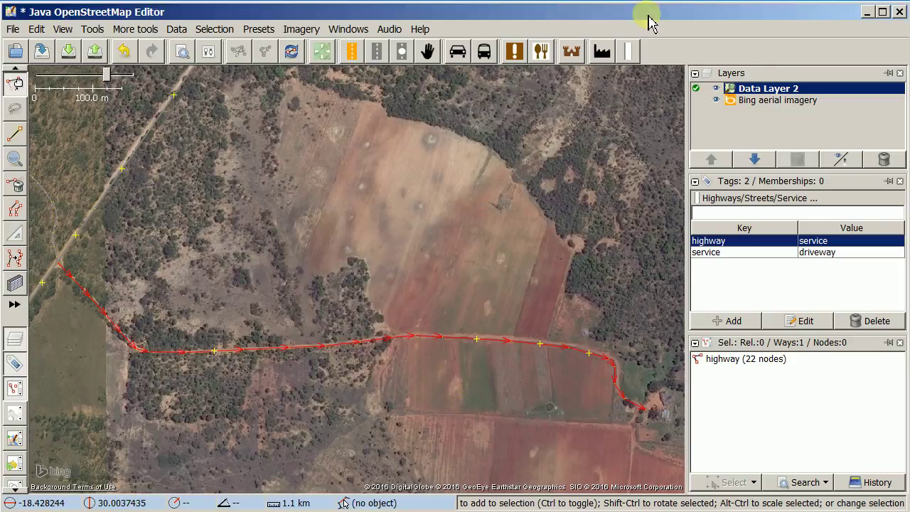
left_click(630, 54)
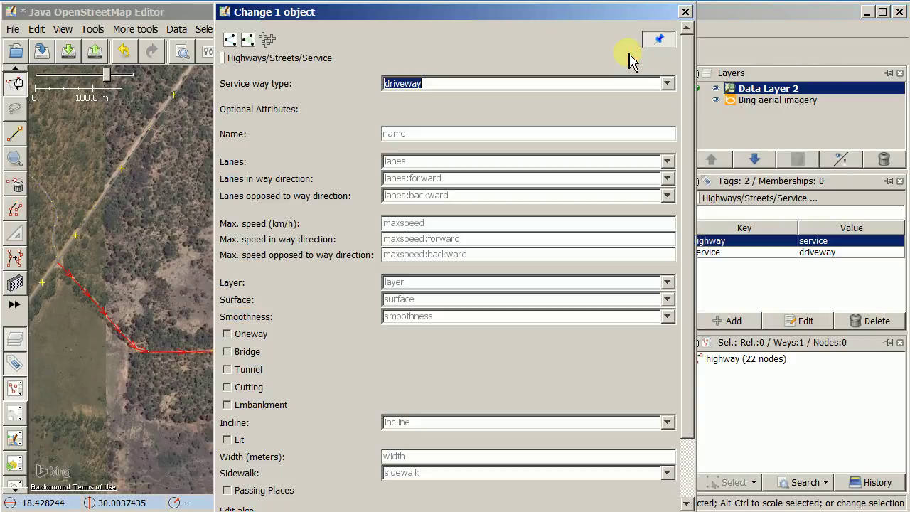
left_click(685, 11)
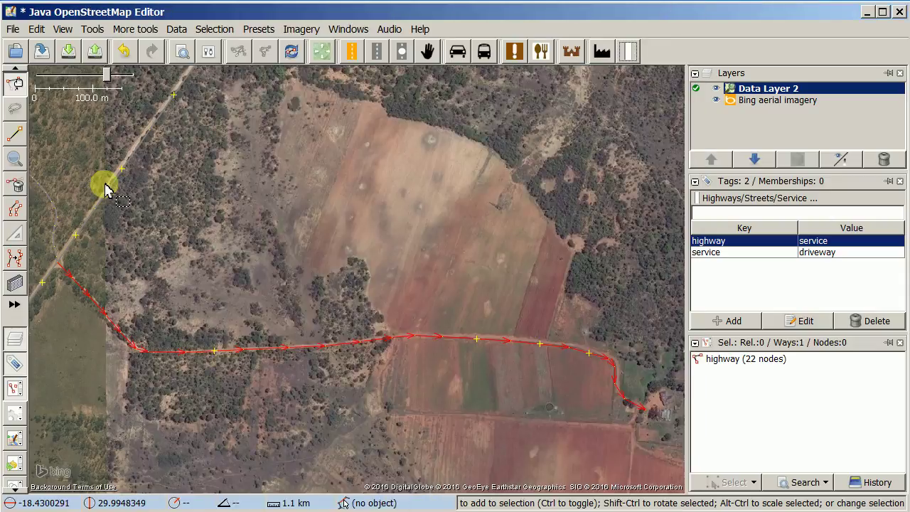
right_click(630, 56)
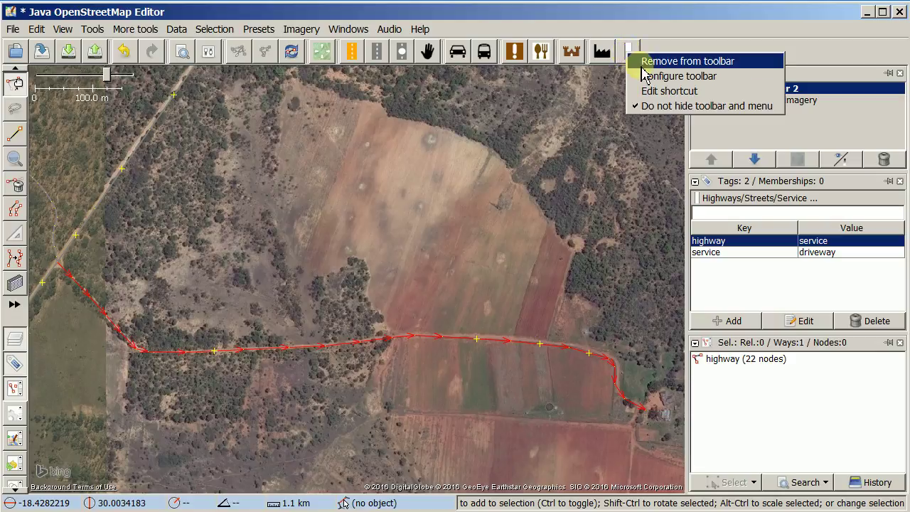
left_click(653, 91)
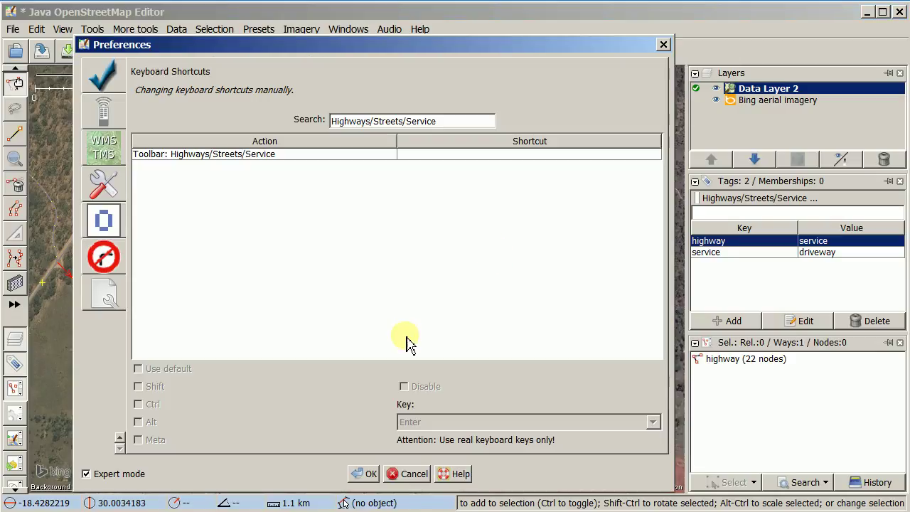
left_click(216, 156)
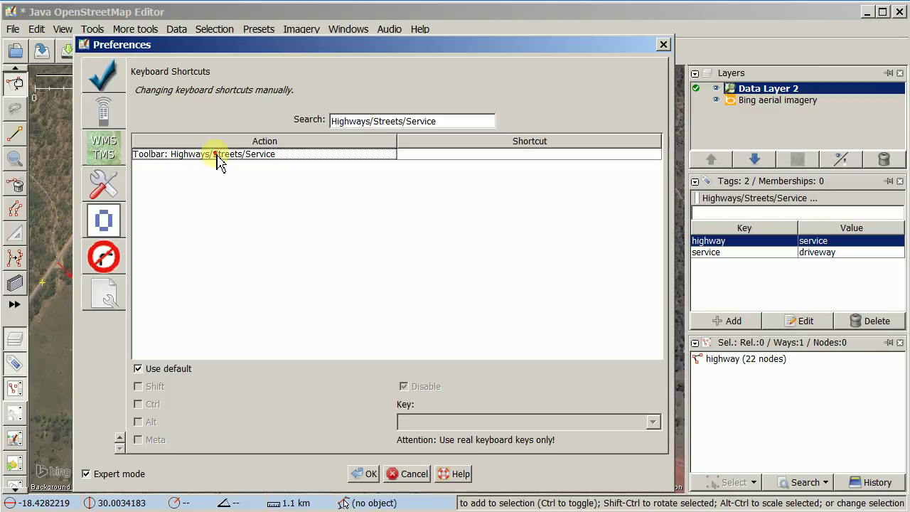
left_click(150, 371)
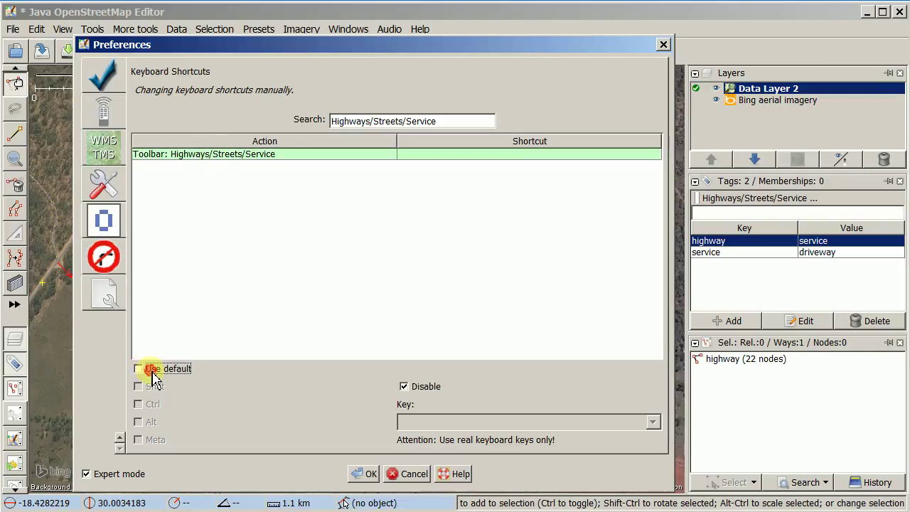
left_click(404, 387)
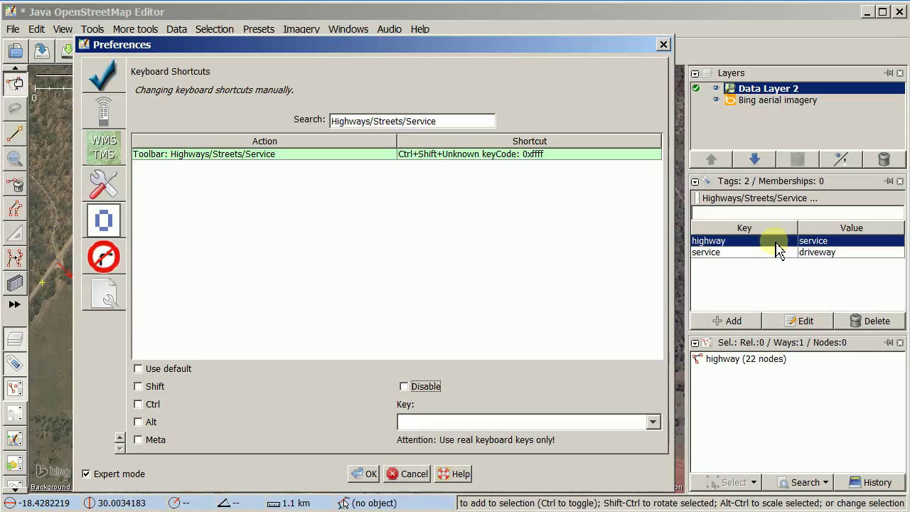
left_click(413, 479)
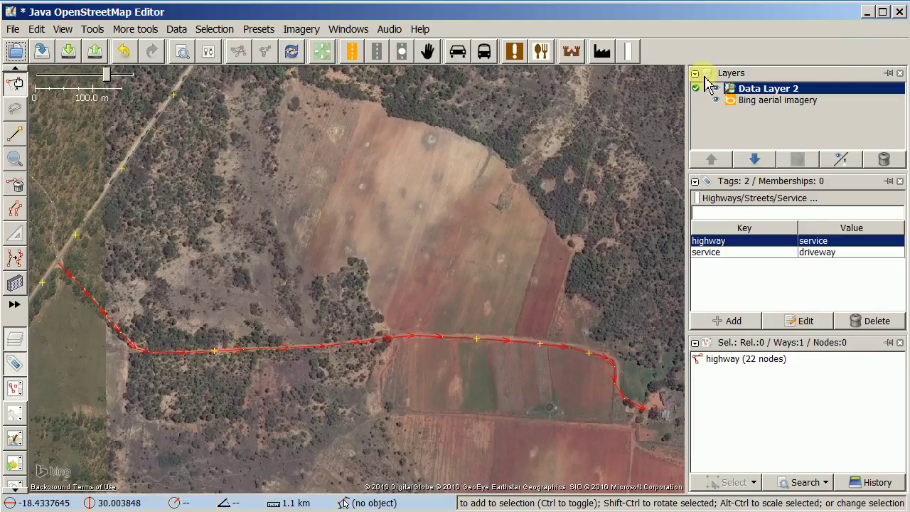
- Remove the pinned Service preset button from the toolbar
right_click(633, 59)
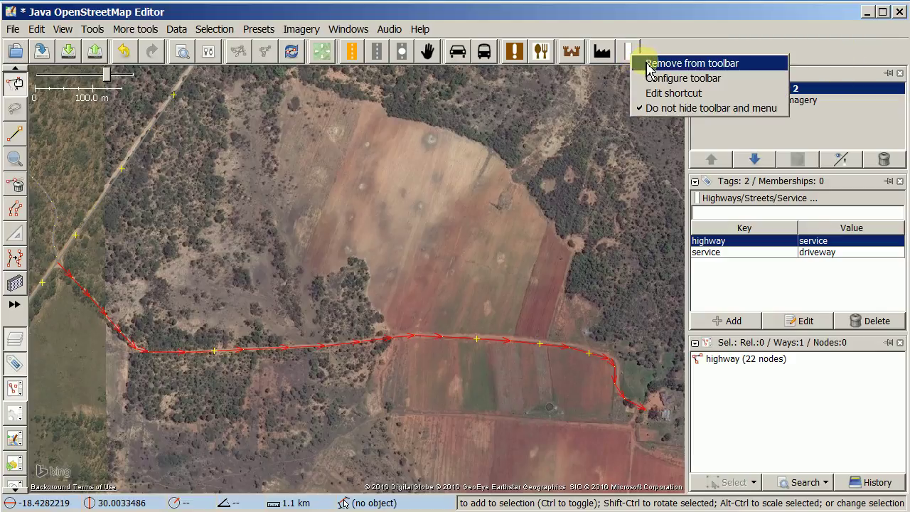
left_click(650, 69)
left_click(484, 207)
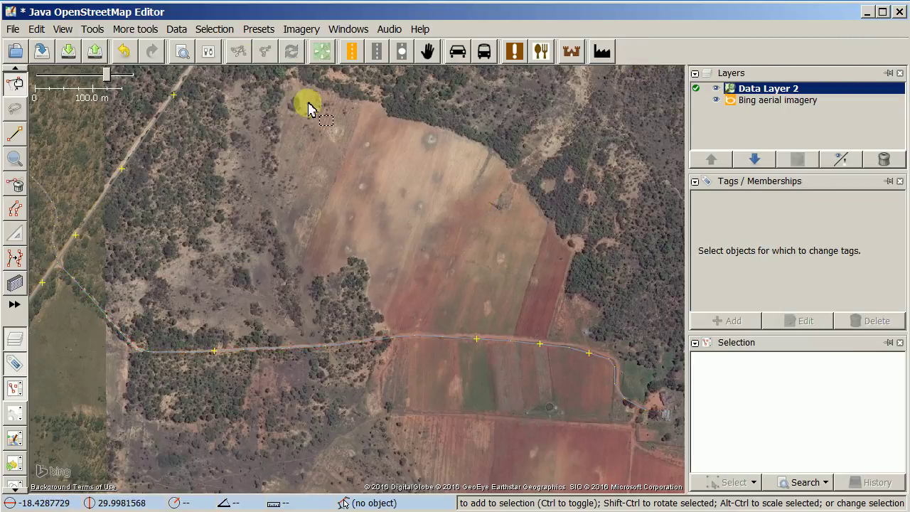
- Try the Secondary and Tertiary highway presets on the driveway track without applying them
left_click(351, 50)
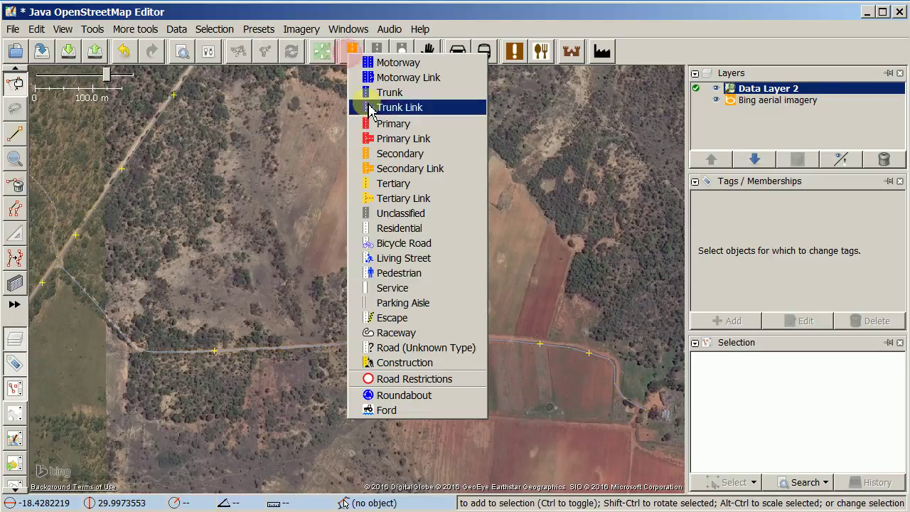
left_click(418, 155)
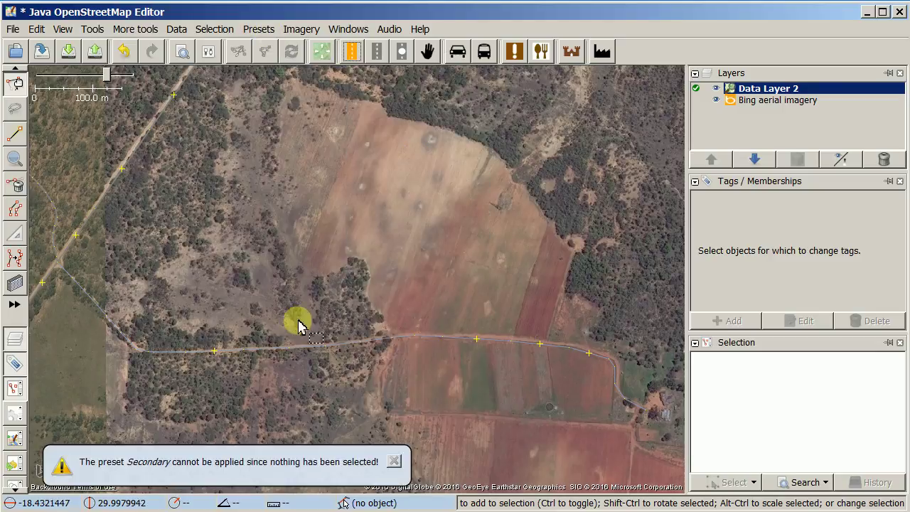
left_click(299, 351)
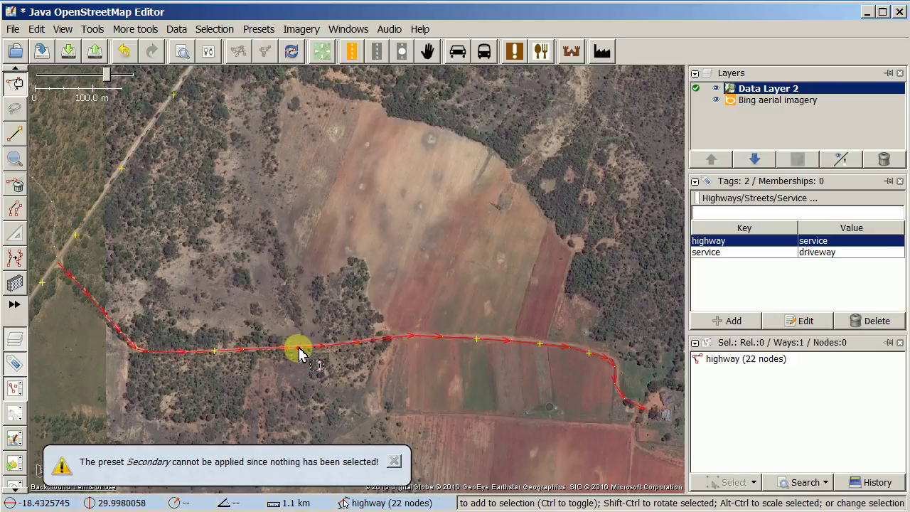
left_click(377, 51)
left_click(351, 51)
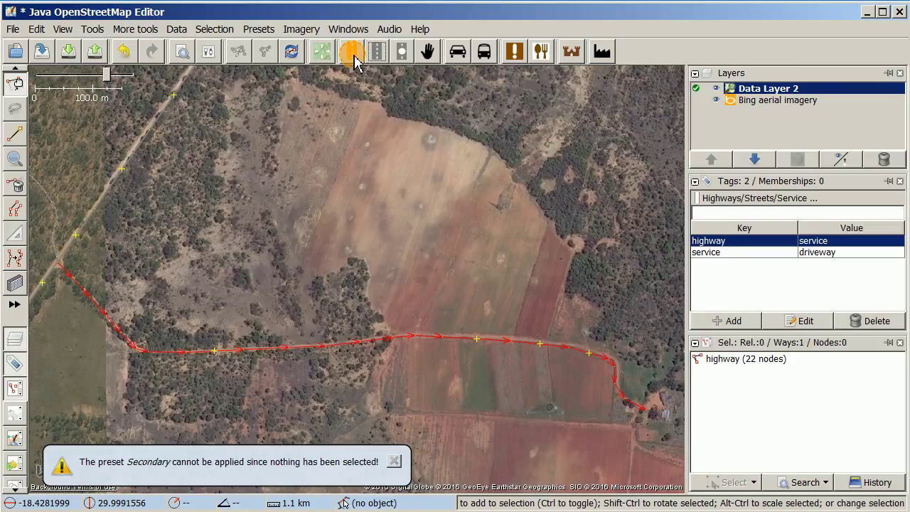
left_click(352, 51)
left_click(392, 184)
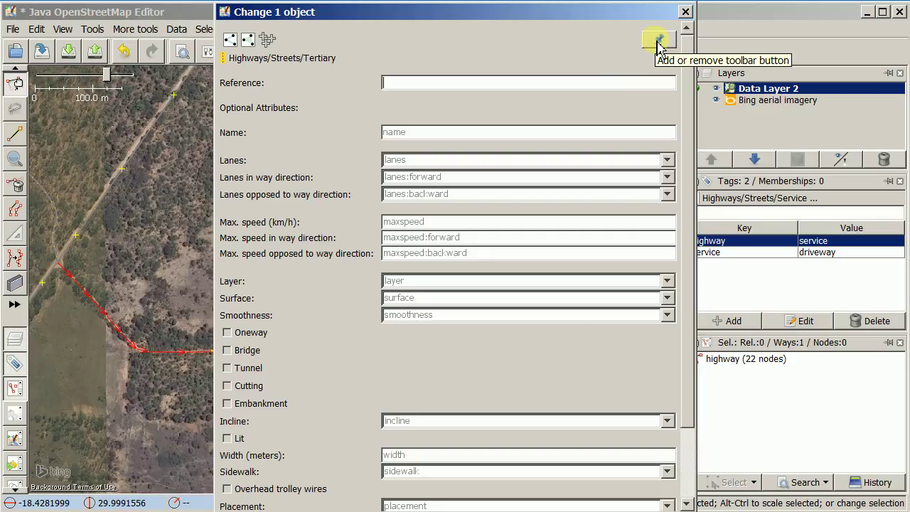
left_click(685, 11)
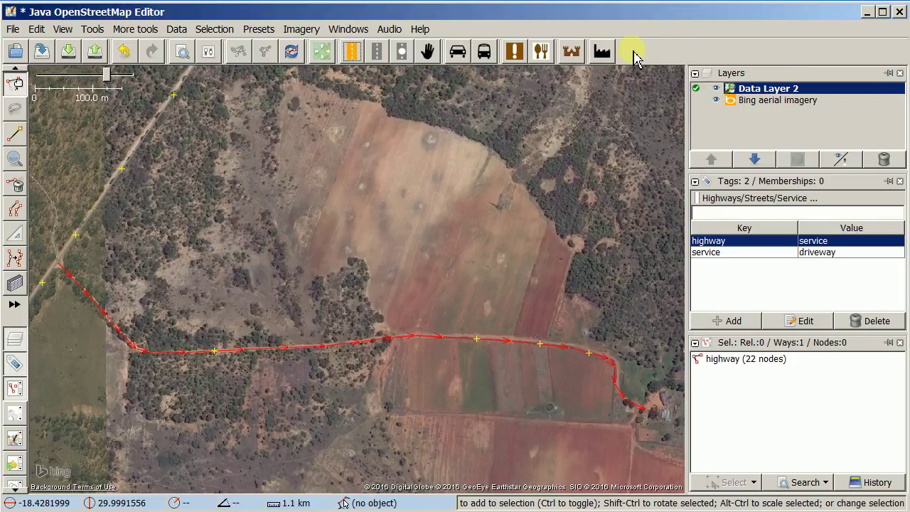
- Select the long horizontal track and delete its highway=service and service=driveway tags
left_click(417, 258)
left_click(430, 340)
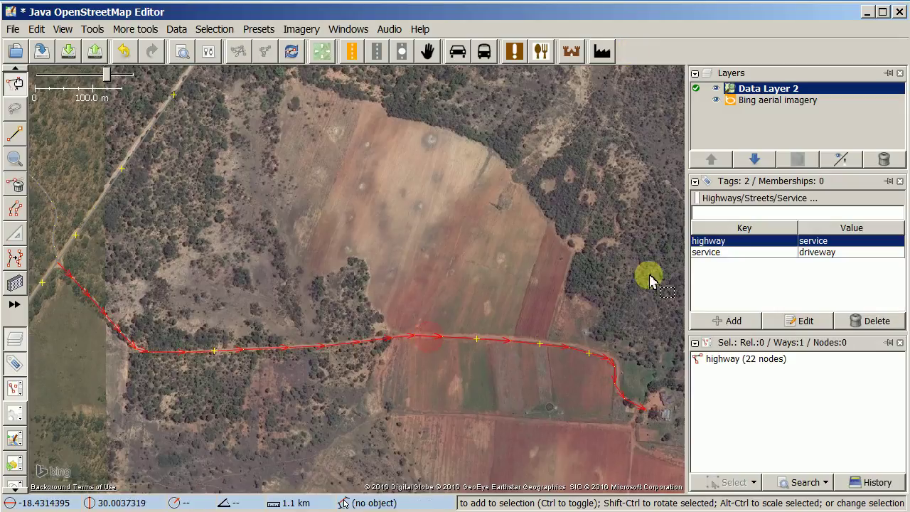
left_click(874, 322)
left_click(878, 322)
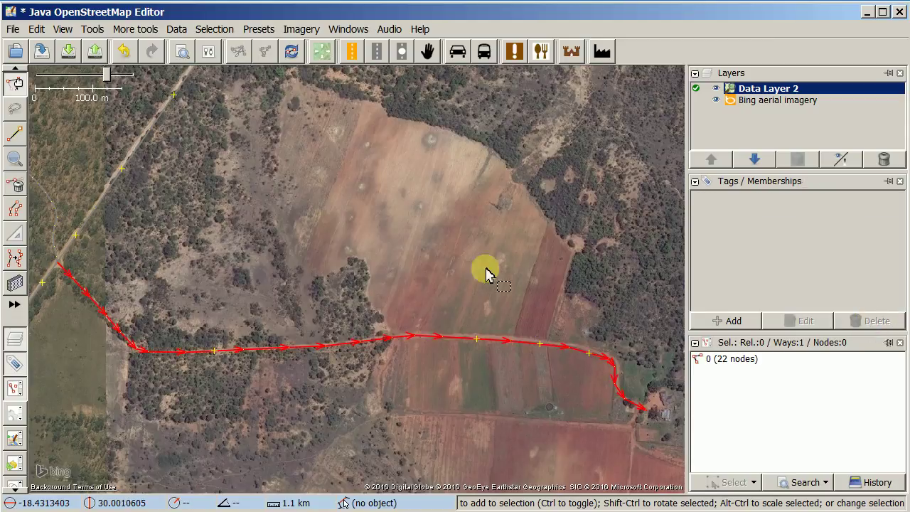
- Select the diagonal track on the left, glancing at the presets list without choosing one
left_click_drag(319, 256, 455, 270)
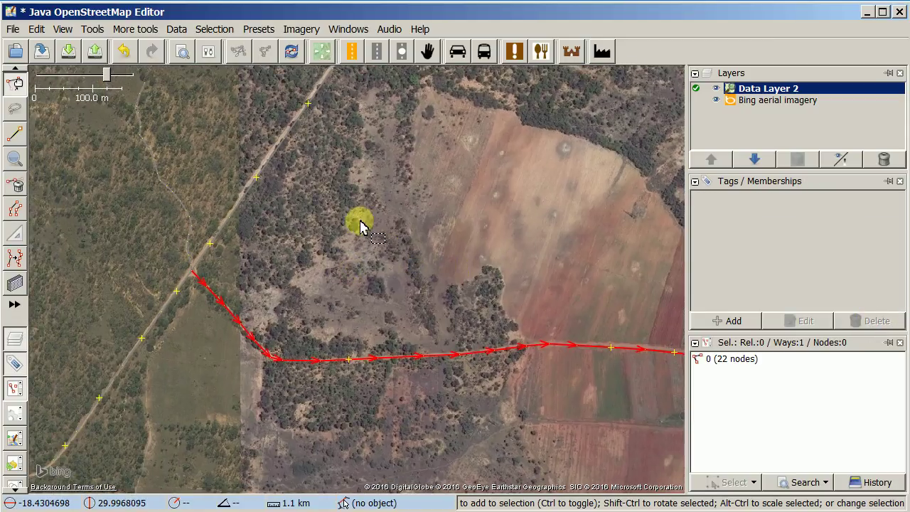
left_click(329, 237)
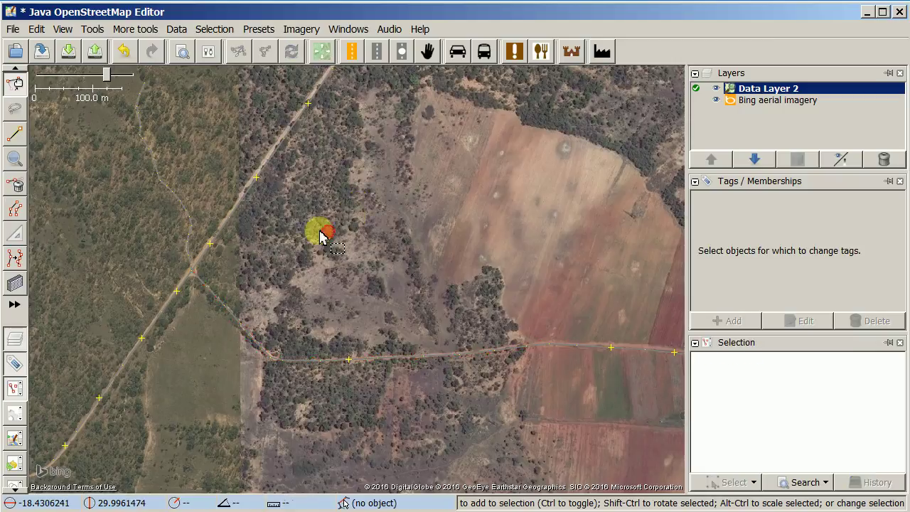
left_click(238, 204)
left_click(259, 29)
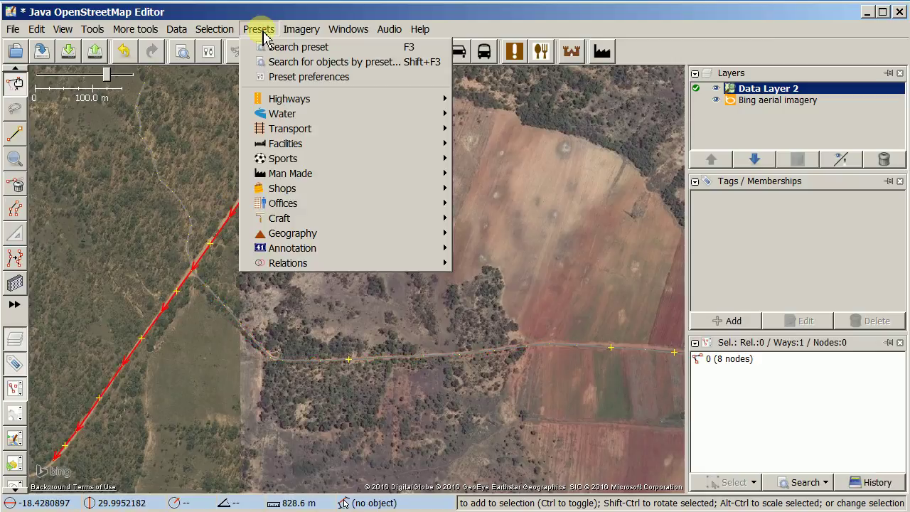
mouse_move(291, 130)
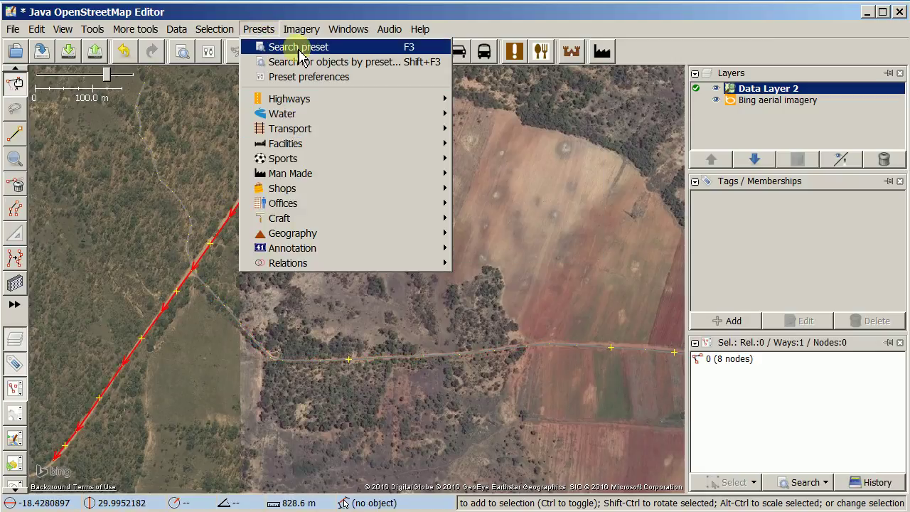
left_click(577, 190)
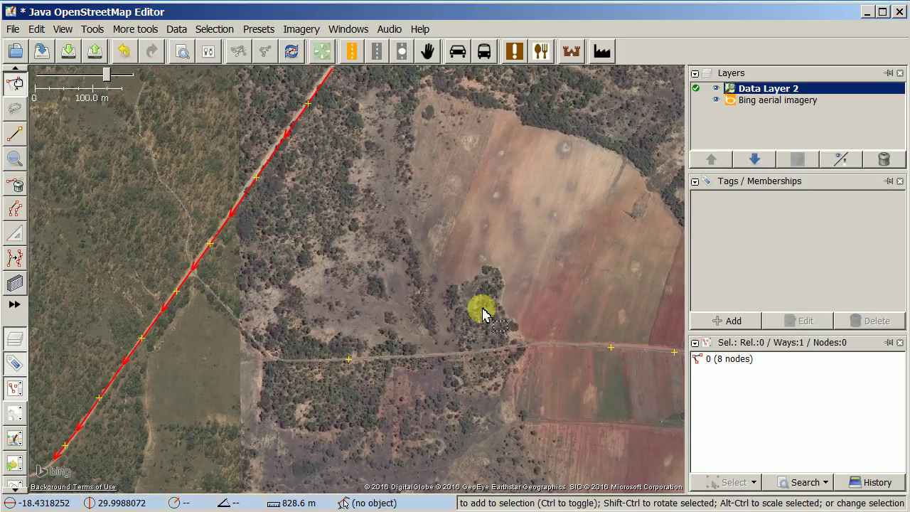
left_click(452, 322)
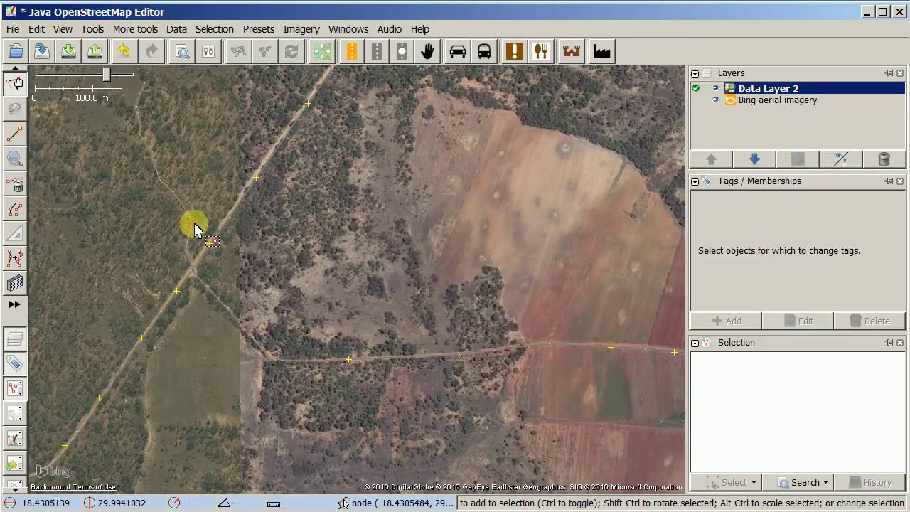
left_click(223, 231)
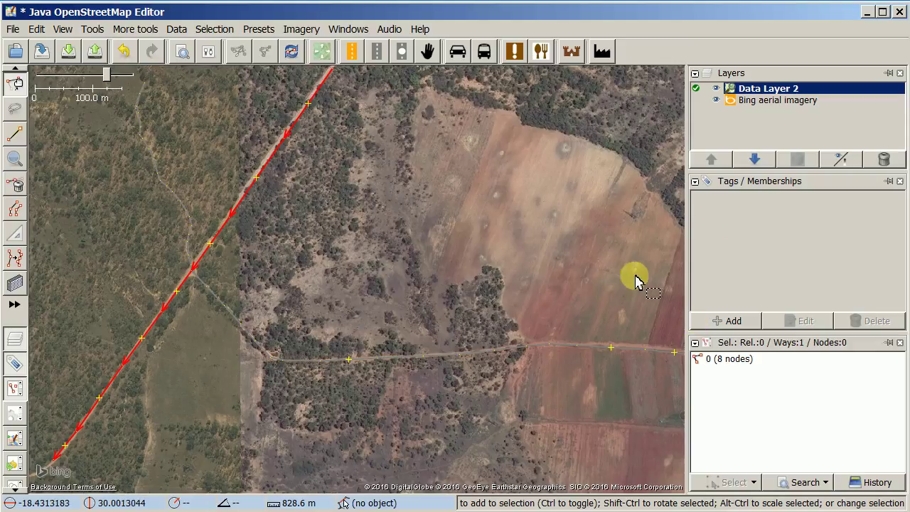
left_click(341, 315)
left_click(239, 204)
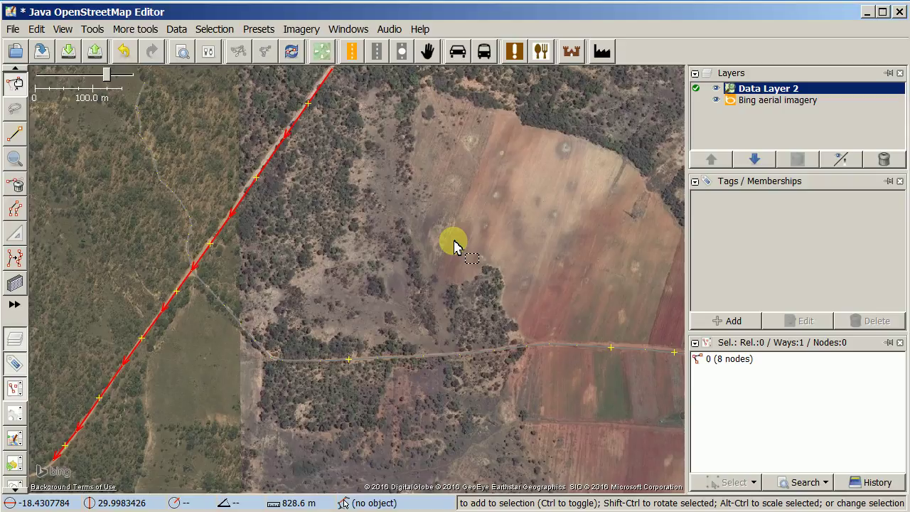
- Apply the recent tag highway=unclassified to the diagonal way from the Add value dialog
key("alt+a")
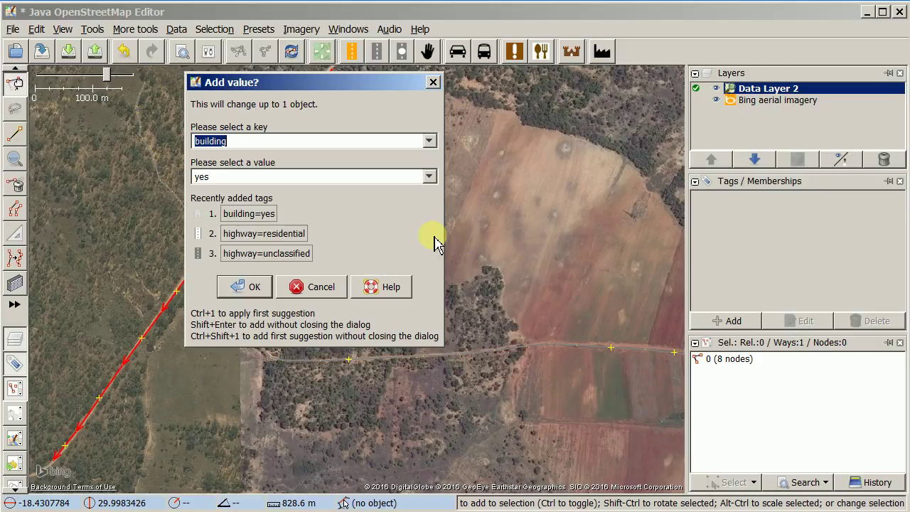
left_click_drag(377, 347, 363, 462)
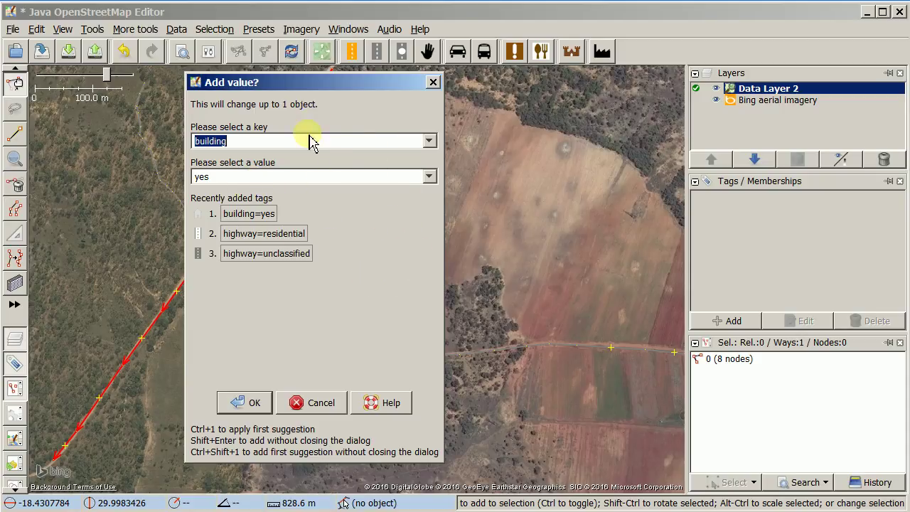
left_click_drag(320, 89, 436, 90)
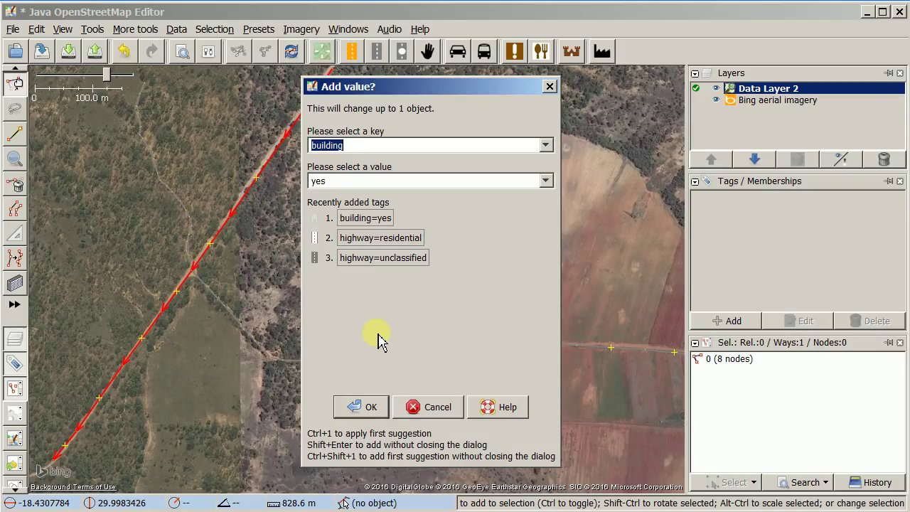
left_click(359, 260)
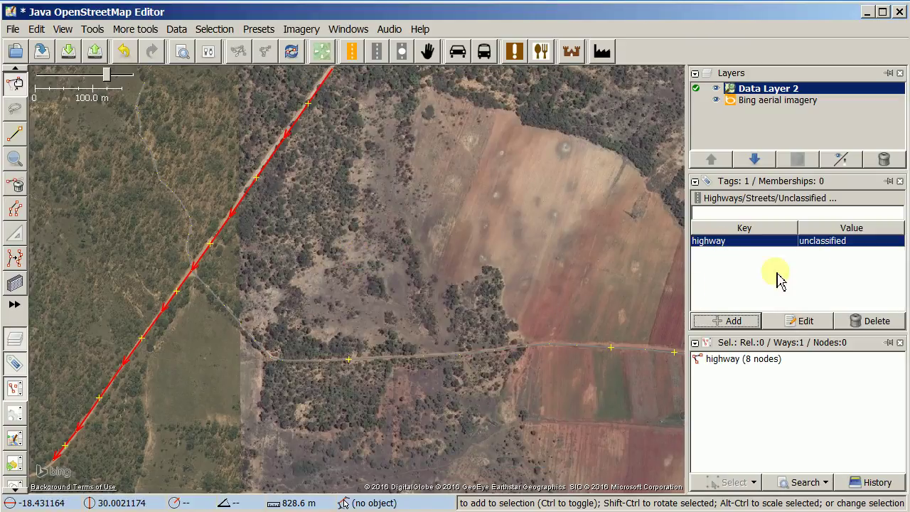
- Select the wavy 22-node track, accept highway=unclassified in Add value, then deselect it
left_click(512, 282)
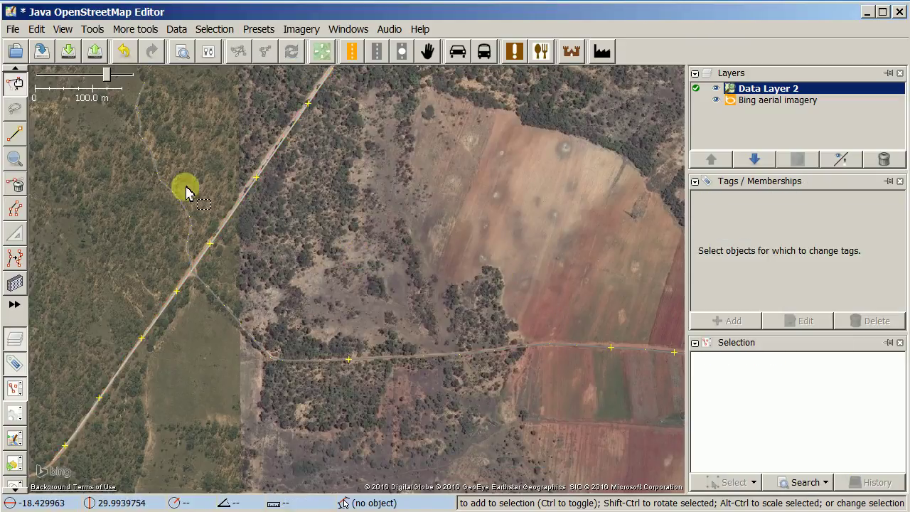
left_click(157, 172)
left_click(156, 172)
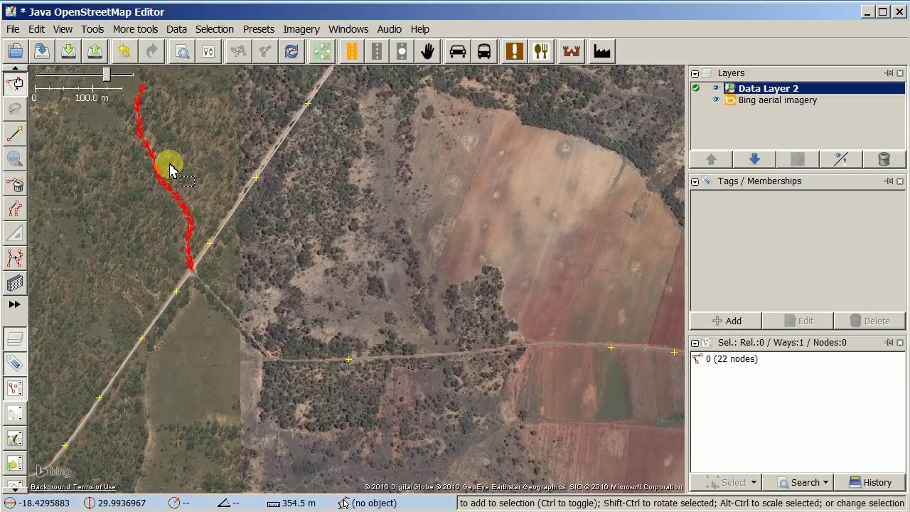
left_click(282, 246)
left_click(246, 203)
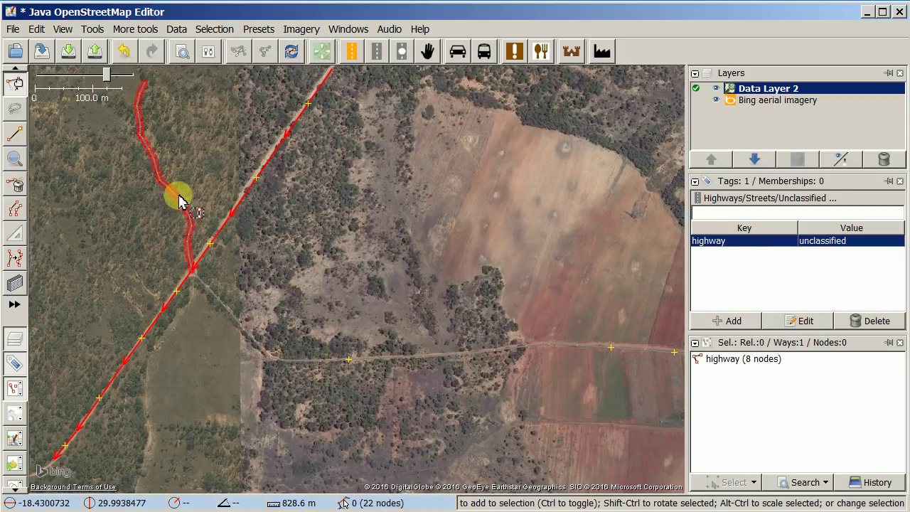
left_click(180, 197)
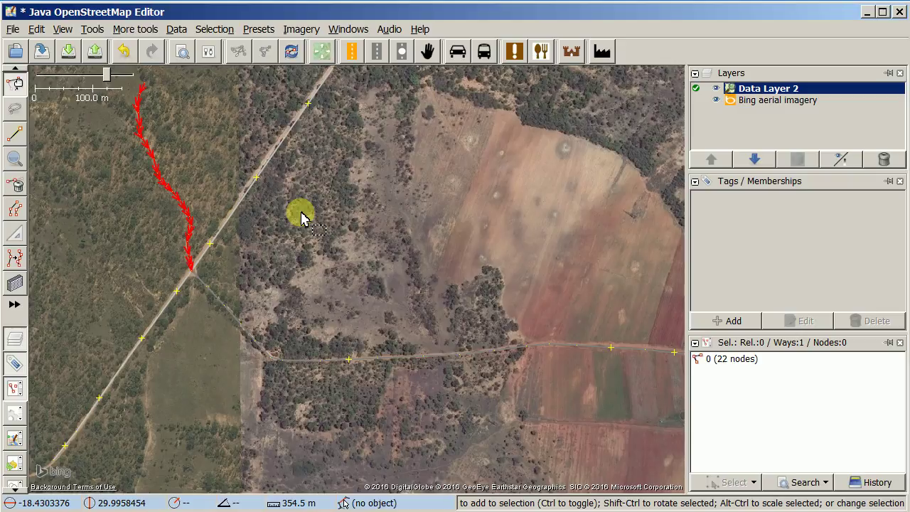
key("alt+a")
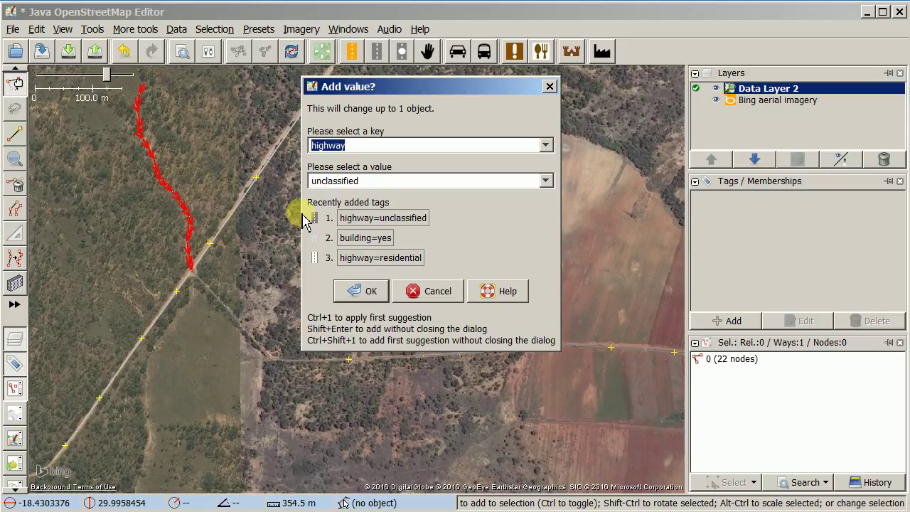
key("Return")
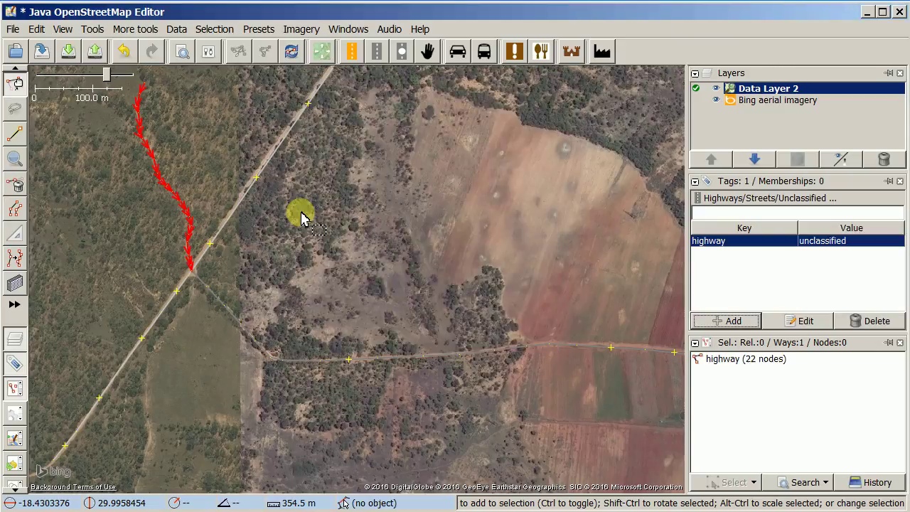
left_click_drag(302, 218, 297, 274)
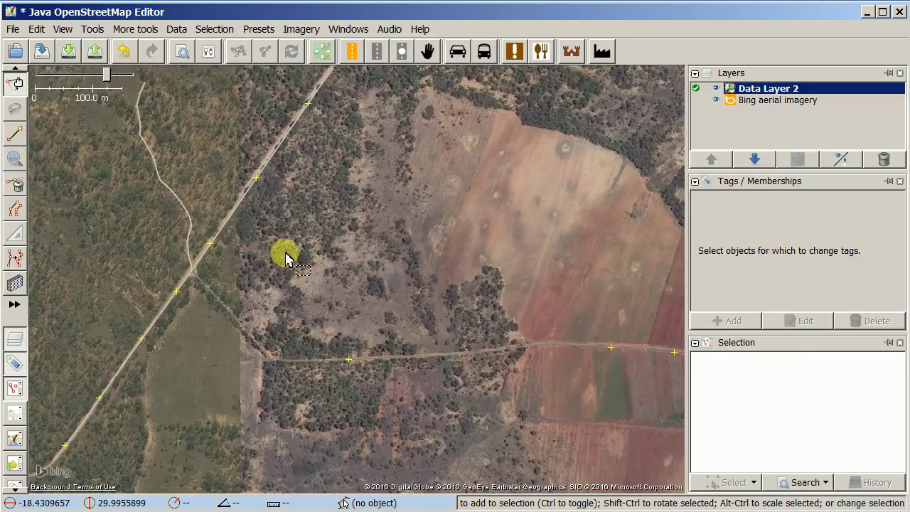
- Pan and zoom the map until the tower and its long shadow are centred in view
left_click_drag(291, 254, 295, 285)
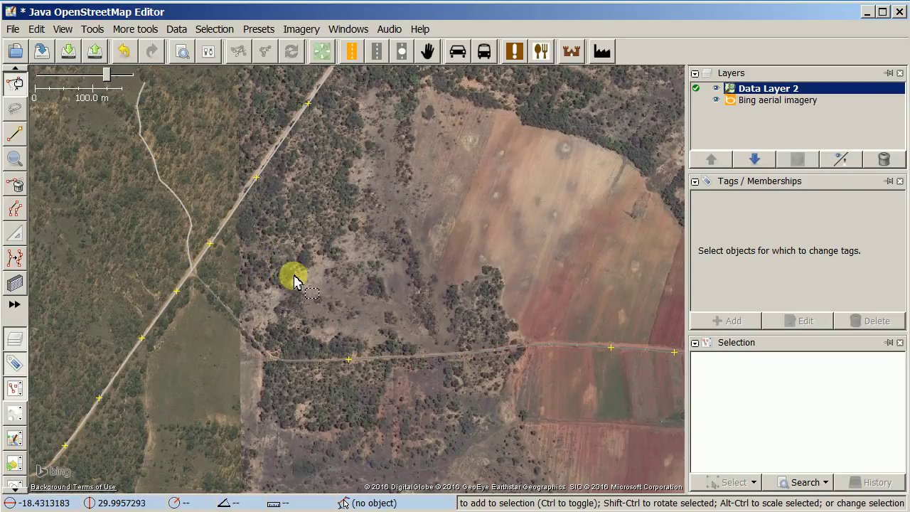
left_click_drag(512, 244, 474, 278)
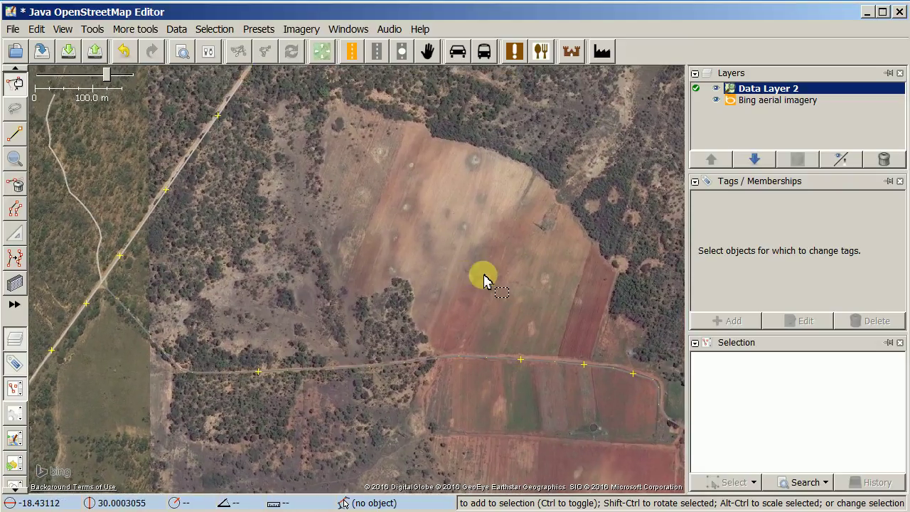
left_click_drag(545, 268, 437, 268)
scroll(514, 260, "up", 1)
scroll(500, 274, "down", 2)
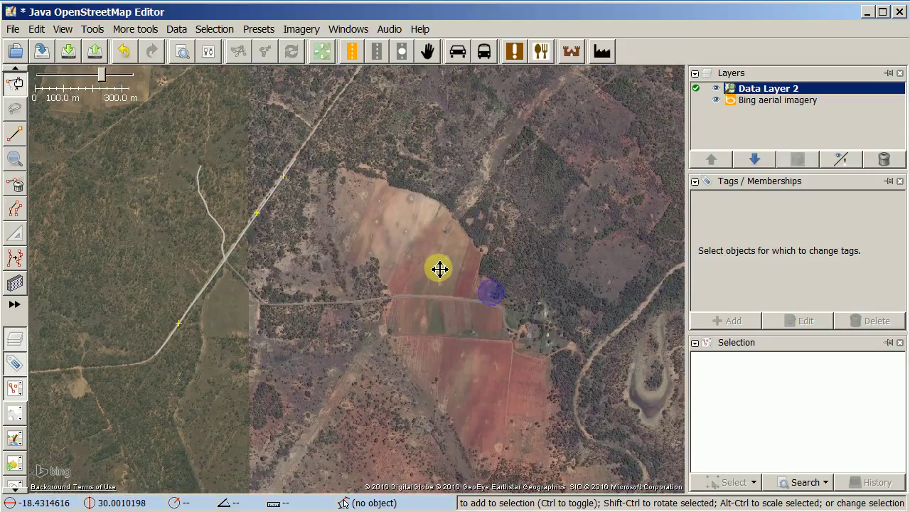
scroll(437, 282, "down", 2)
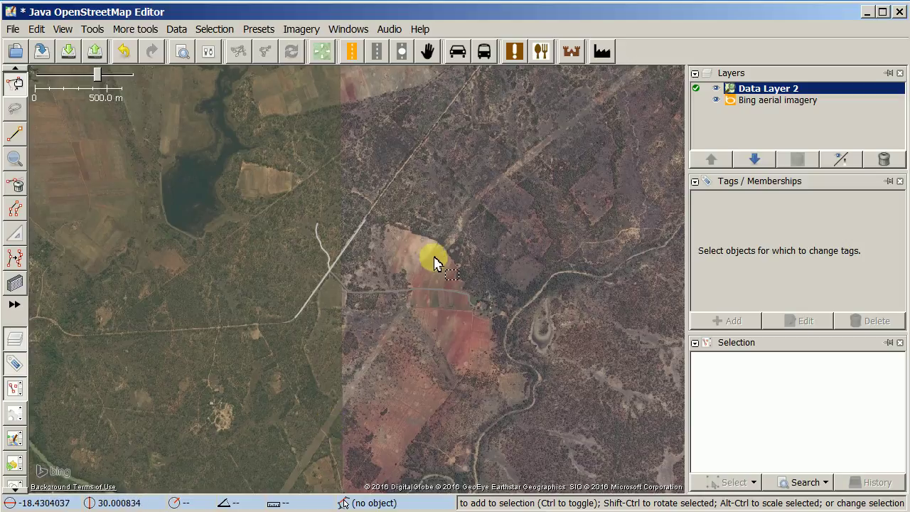
scroll(443, 260, "up", 5)
scroll(443, 260, "up", 3)
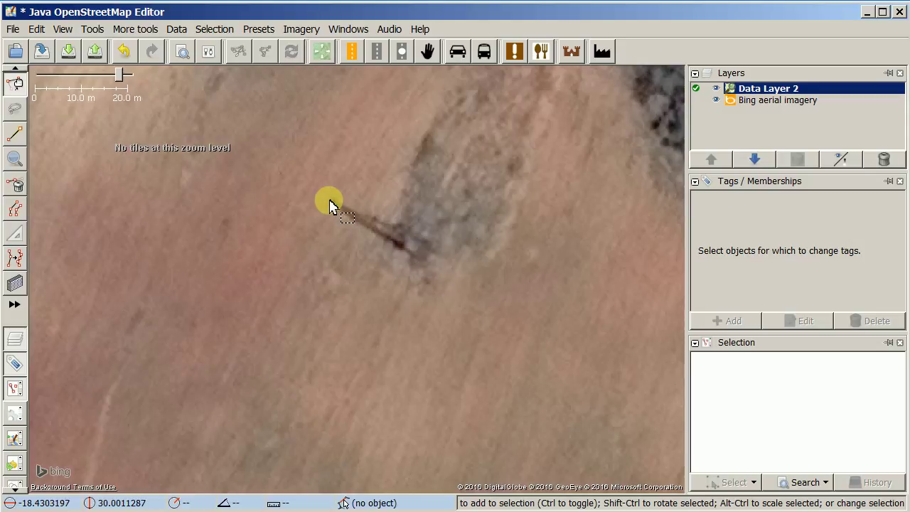
scroll(382, 264, "down", 2)
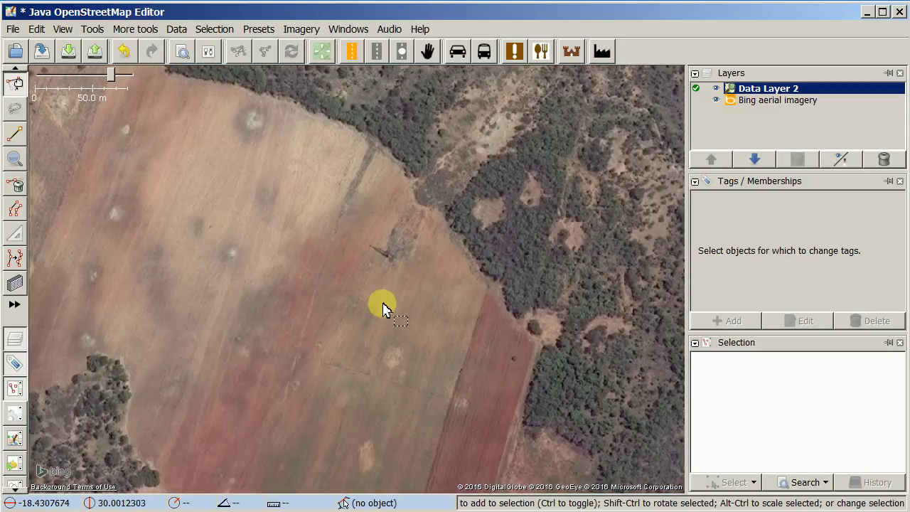
left_click_drag(382, 305, 416, 262)
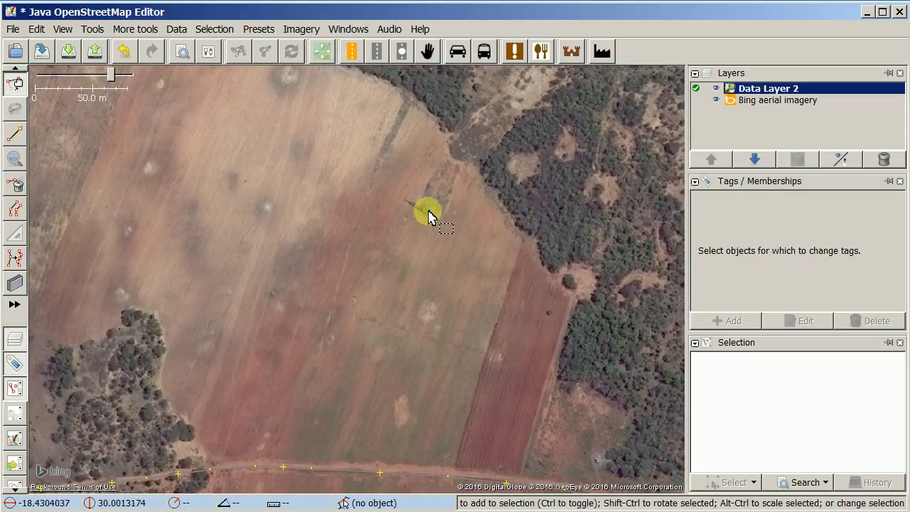
scroll(430, 221, "up", 2)
left_click_drag(429, 221, 417, 256)
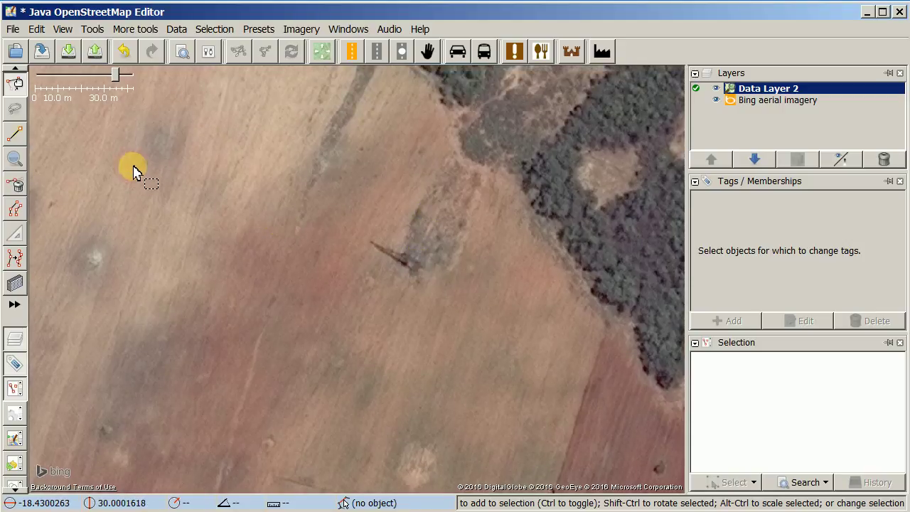
- Draw a new node at the tower's base and start adding a tag to it
left_click(17, 139)
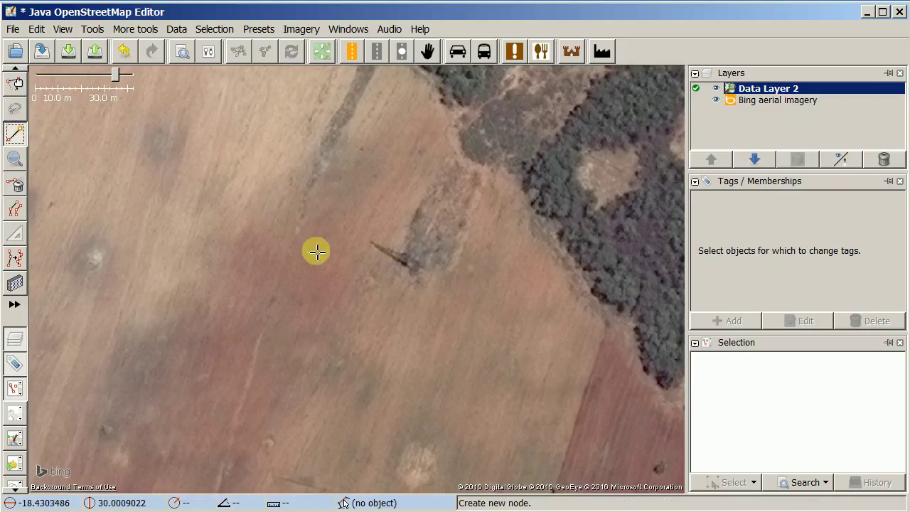
left_click(411, 263)
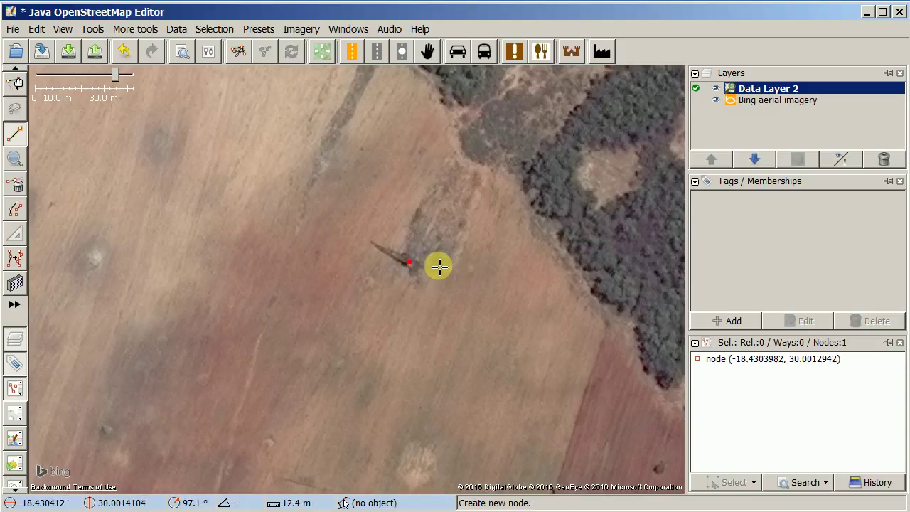
key("alt+a")
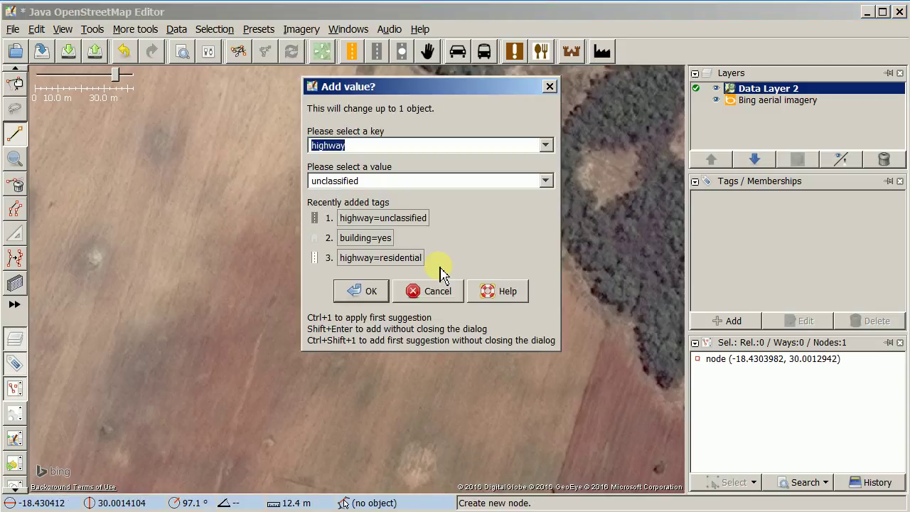
left_click(475, 112)
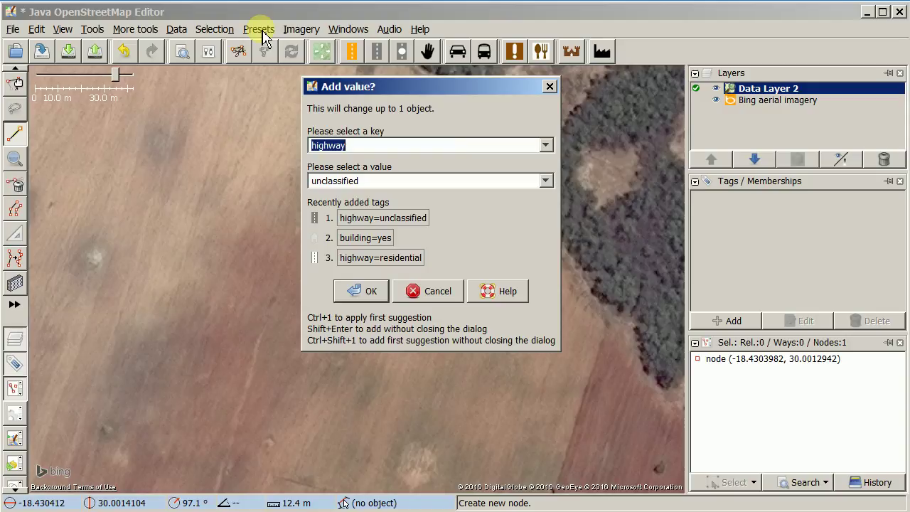
- Choose key man_made with value tower and apply the tag to the node
left_click(545, 145)
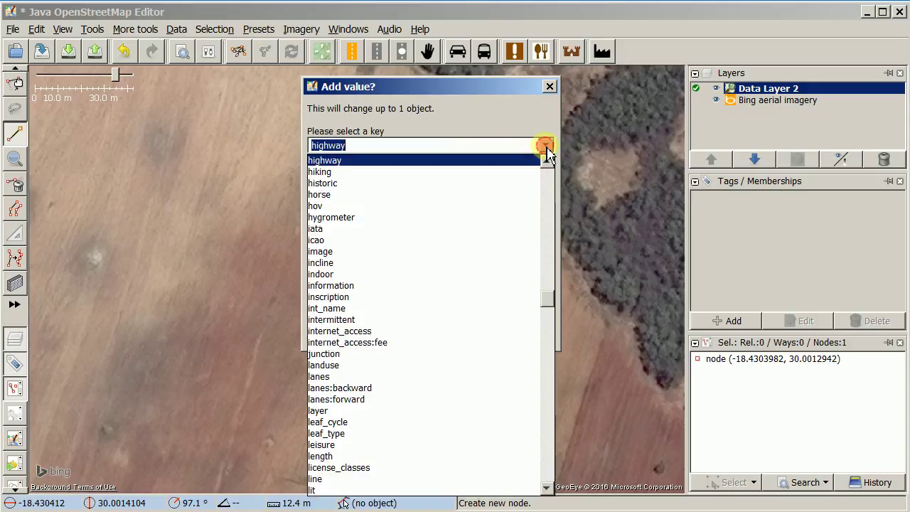
left_click_drag(548, 297, 552, 317)
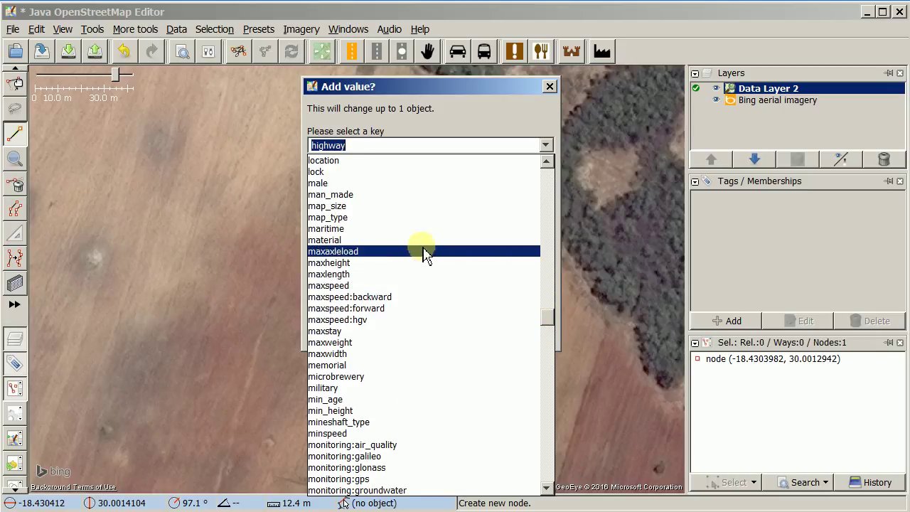
left_click(349, 194)
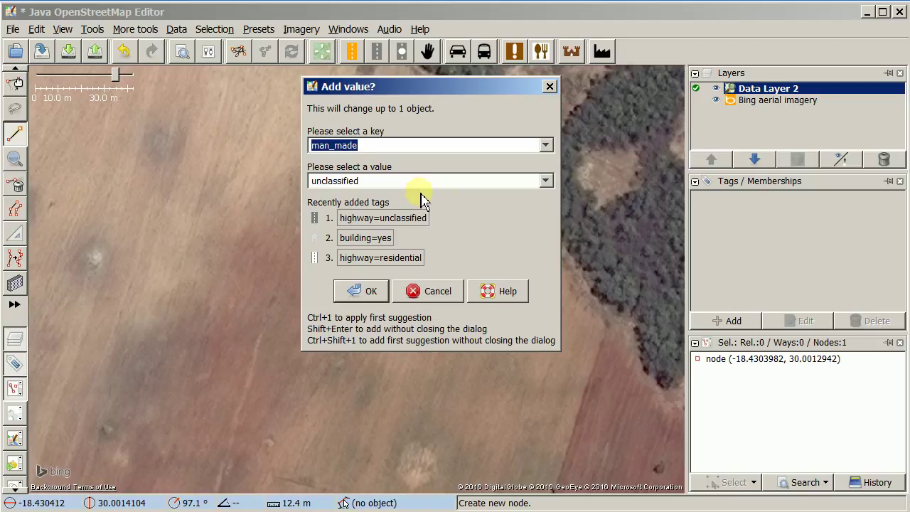
left_click(545, 182)
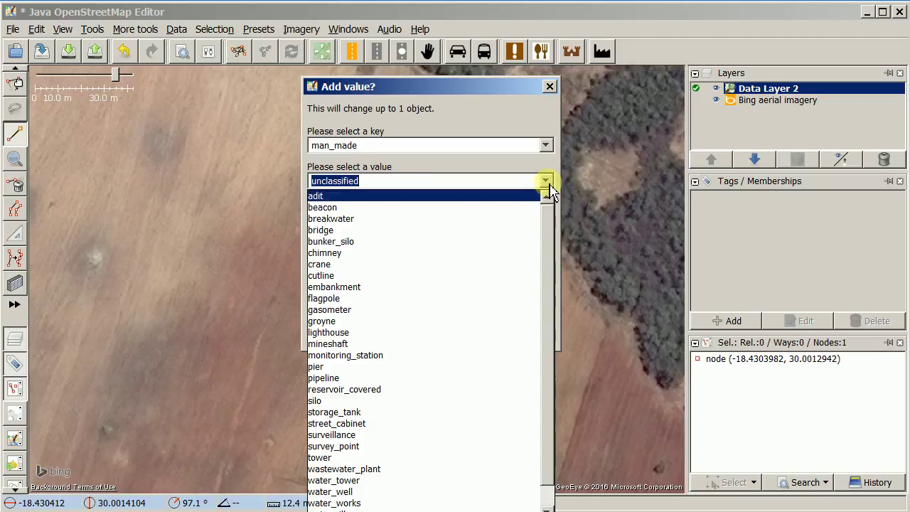
left_click_drag(551, 234, 551, 253)
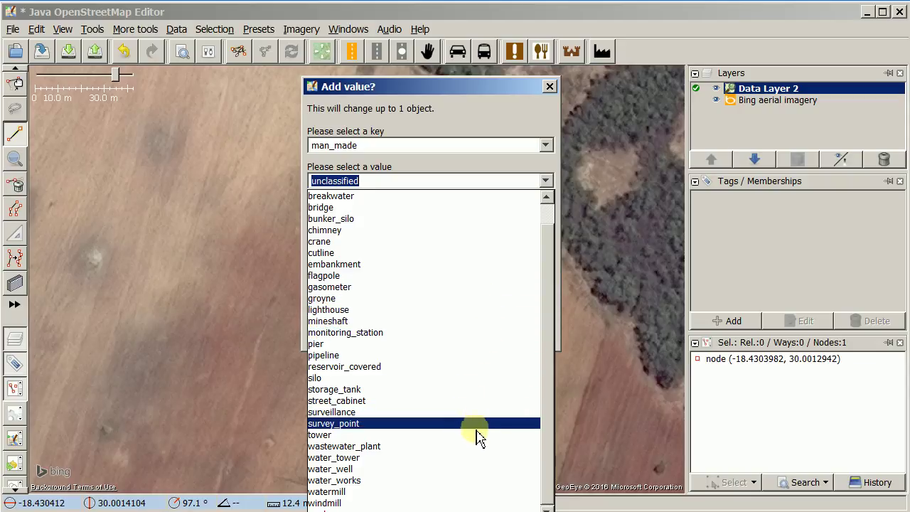
left_click(472, 435)
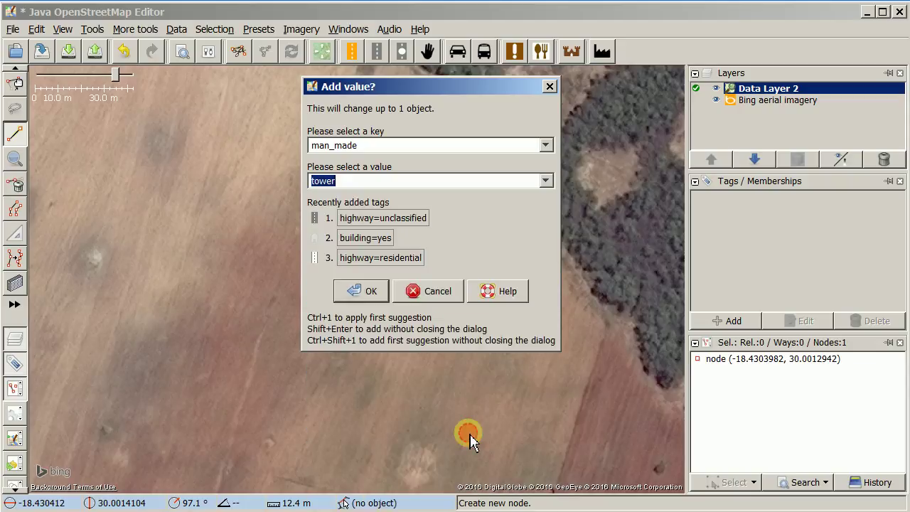
left_click(364, 291)
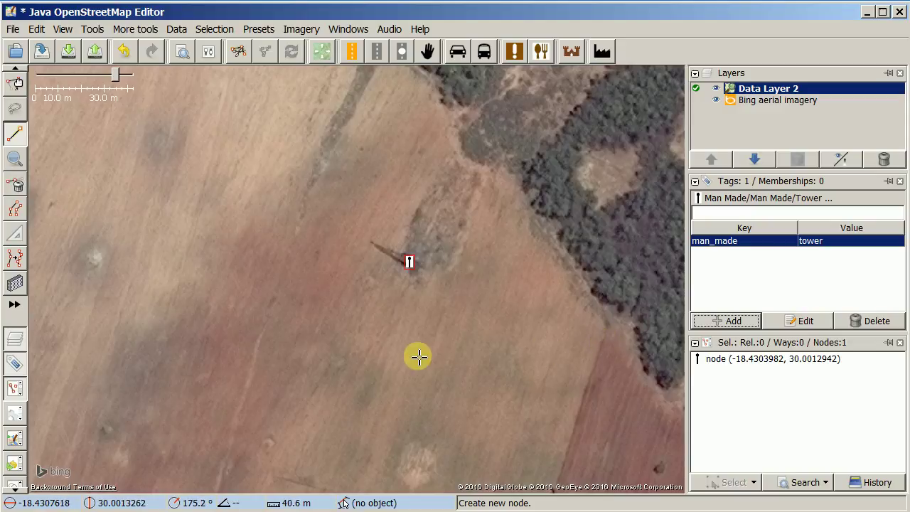
- Return to Select mode and pan the map south past the track across the scrubland
left_click(15, 84)
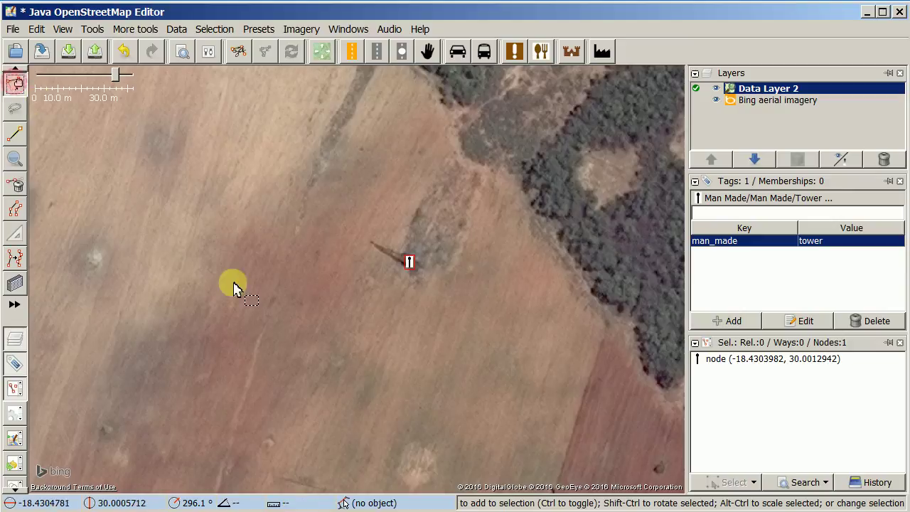
left_click_drag(258, 356, 277, 252)
scroll(277, 251, "down", 5)
scroll(325, 342, "up", 2)
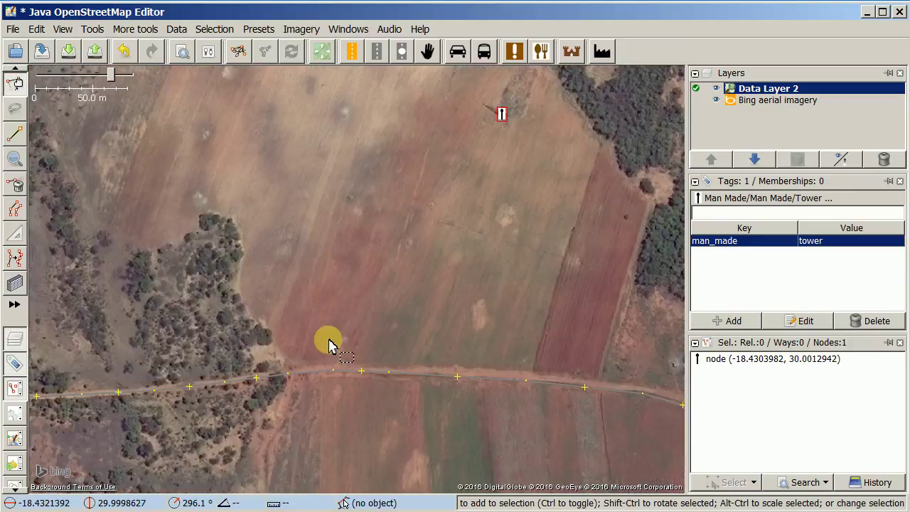
left_click_drag(360, 346, 377, 273)
left_click_drag(322, 355, 351, 294)
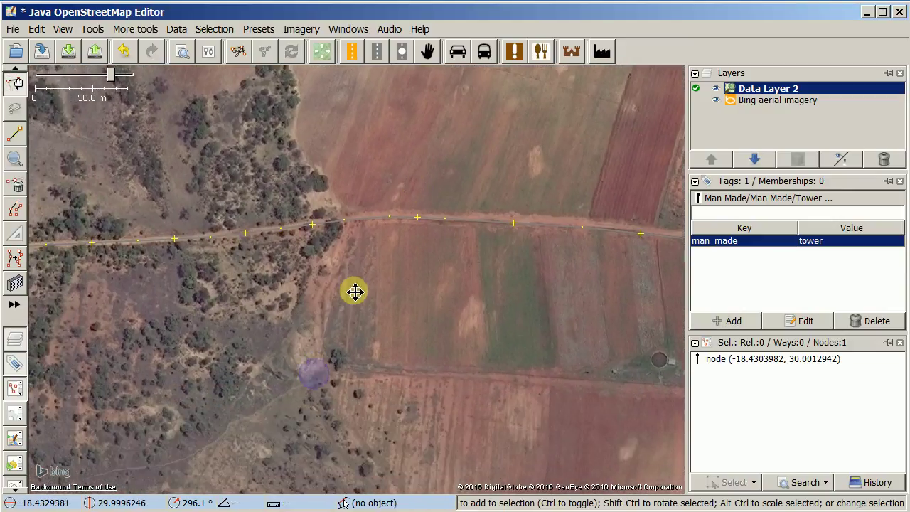
scroll(284, 386, "up", 3)
left_click_drag(295, 377, 325, 300)
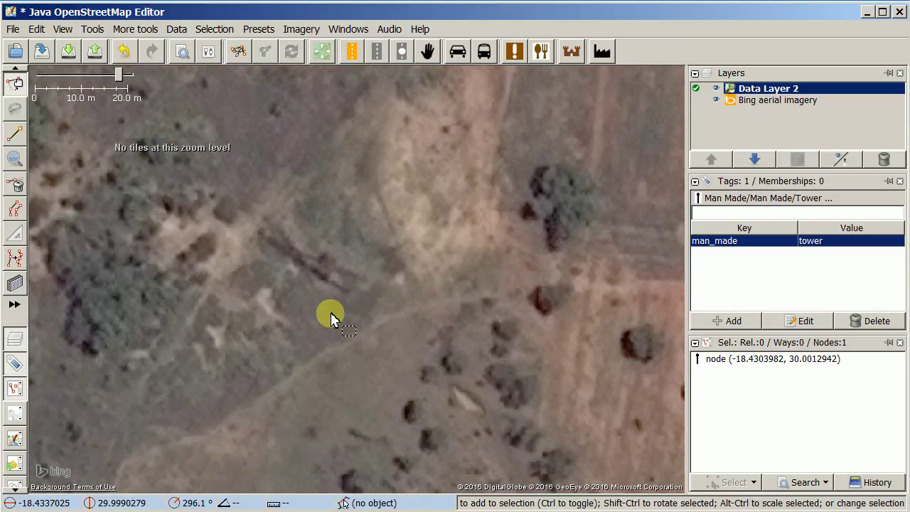
scroll(351, 288, "down", 2)
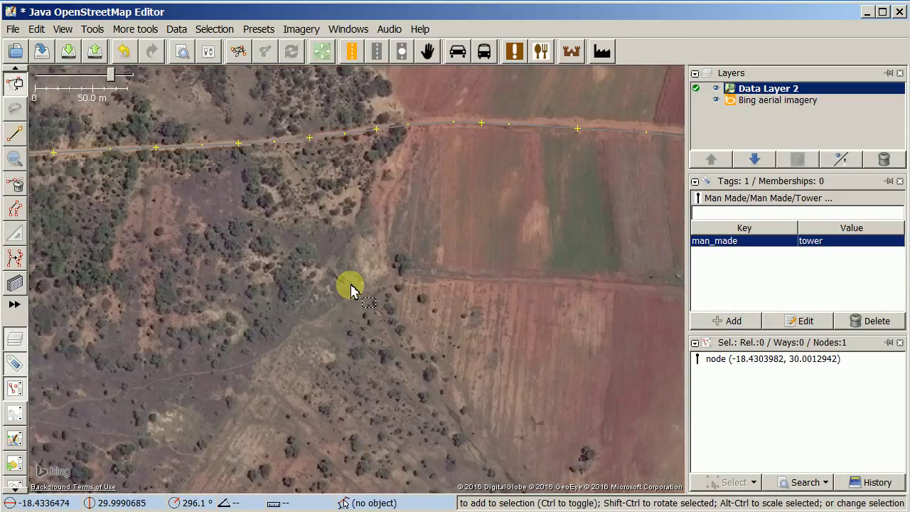
scroll(351, 288, "down", 3)
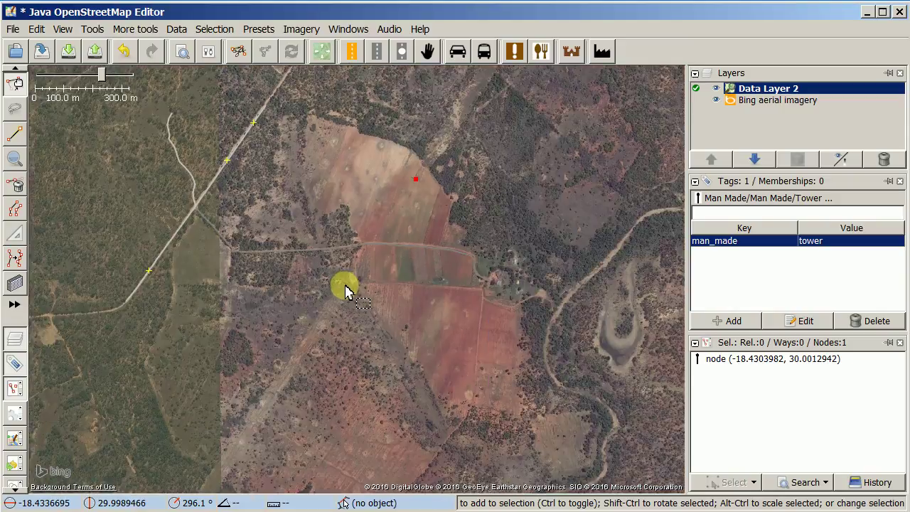
scroll(349, 291, "up", 2)
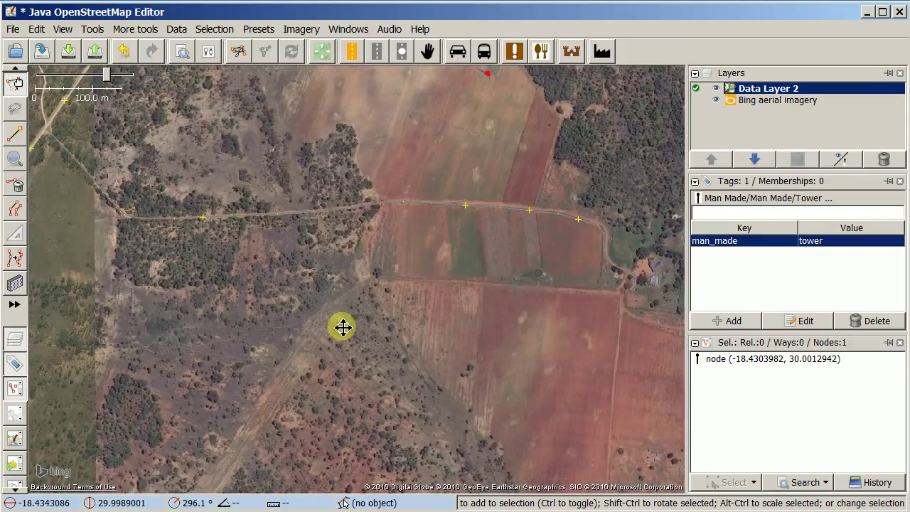
- Zoom in on the second tower's shadow, deselect the tagged tower node, and enable Draw nodes
left_click_drag(341, 325, 382, 236)
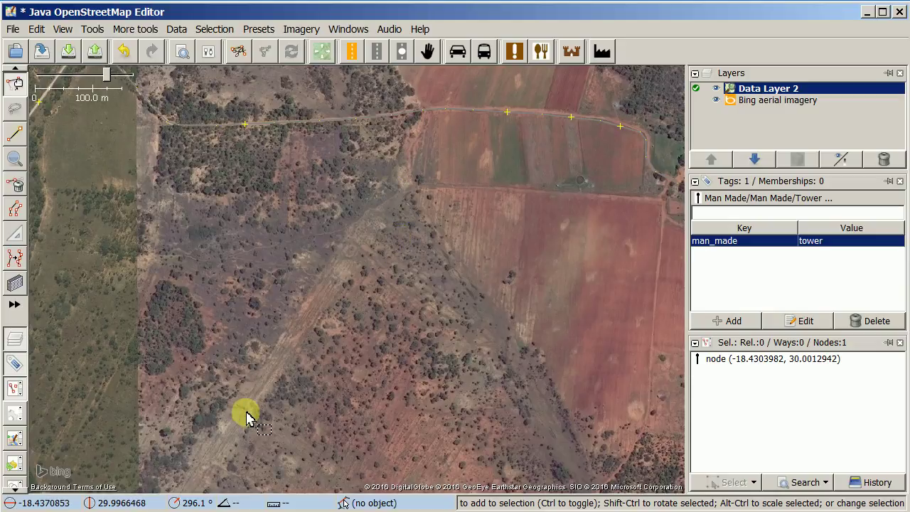
scroll(393, 197, "up", 3)
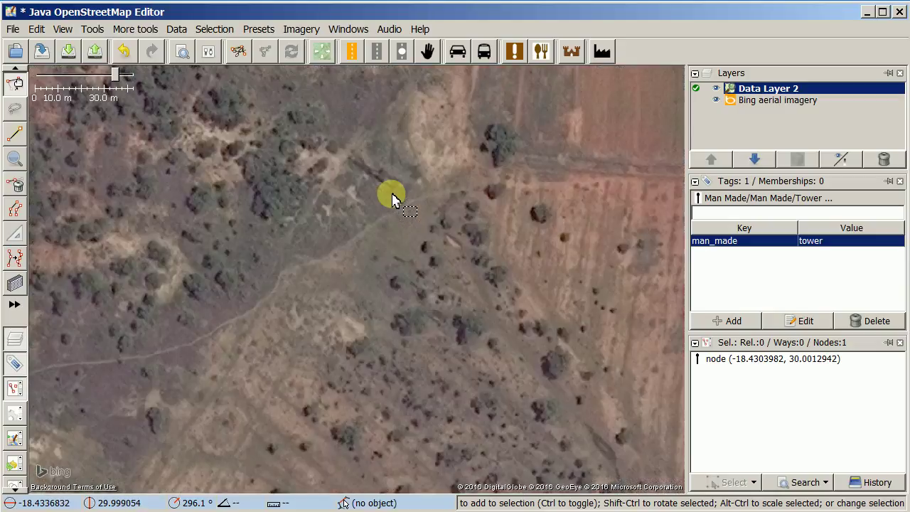
scroll(393, 192, "up", 2)
left_click_drag(382, 181, 366, 267)
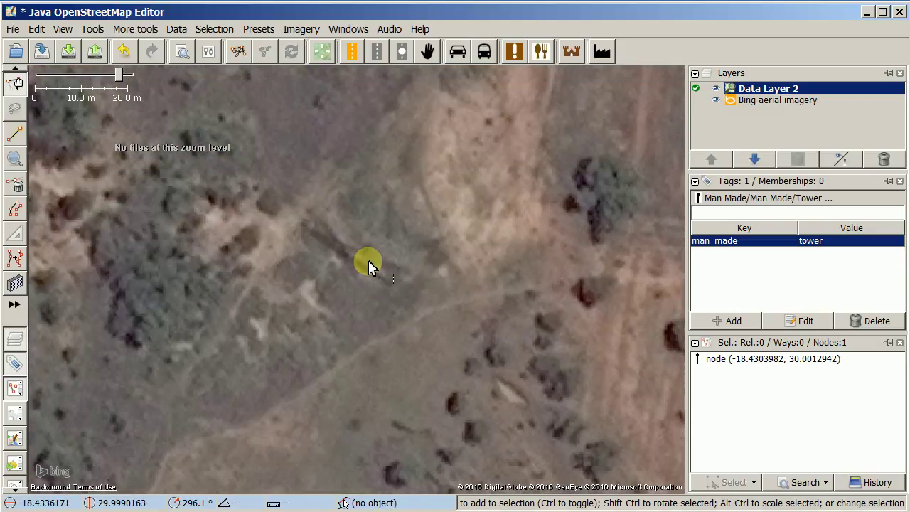
left_click(368, 262)
left_click(15, 133)
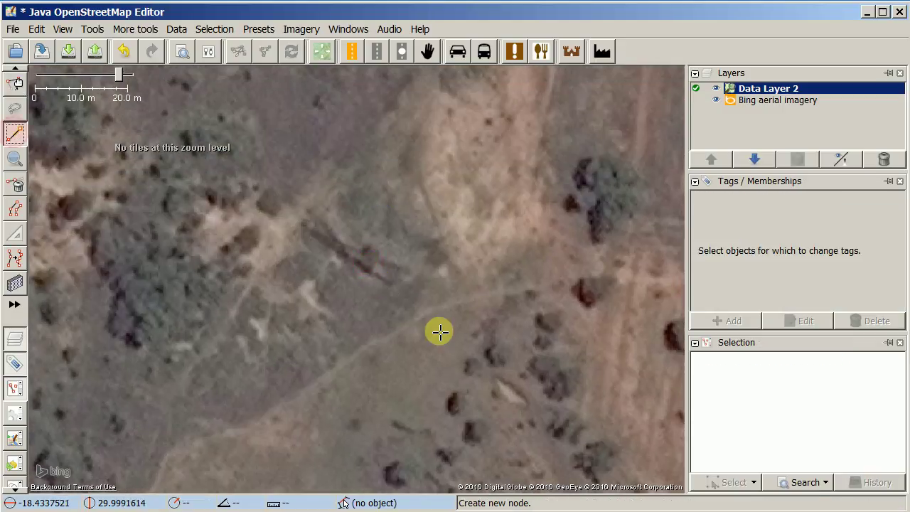
- Place a node on the second tower and tag it man_made=tower
left_click(365, 262)
left_click(366, 262)
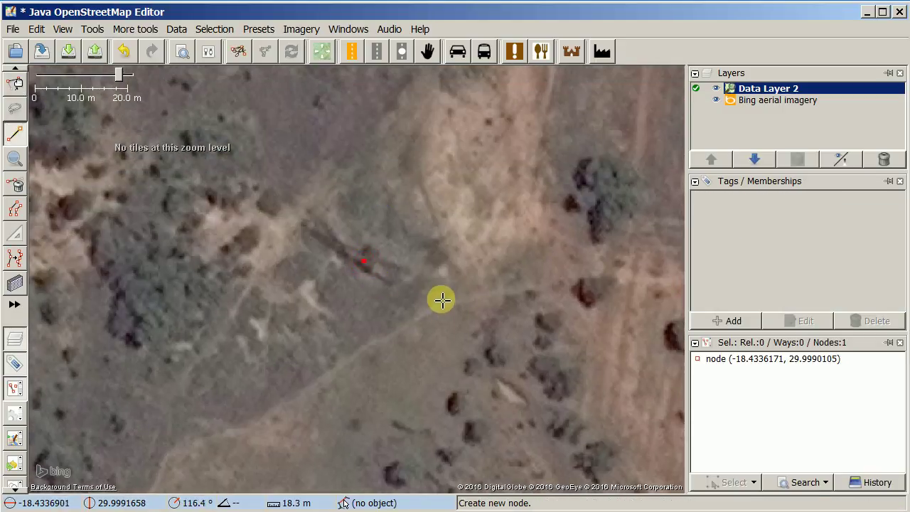
key("alt+a")
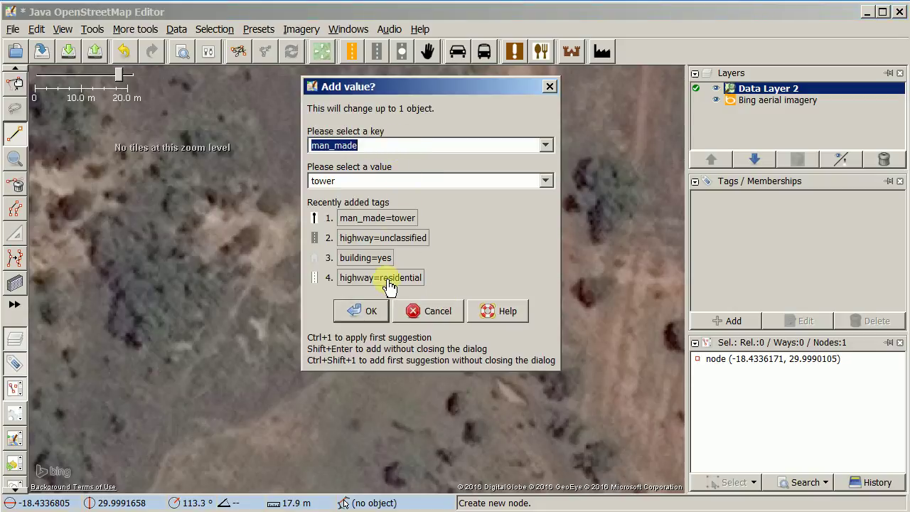
left_click(411, 225)
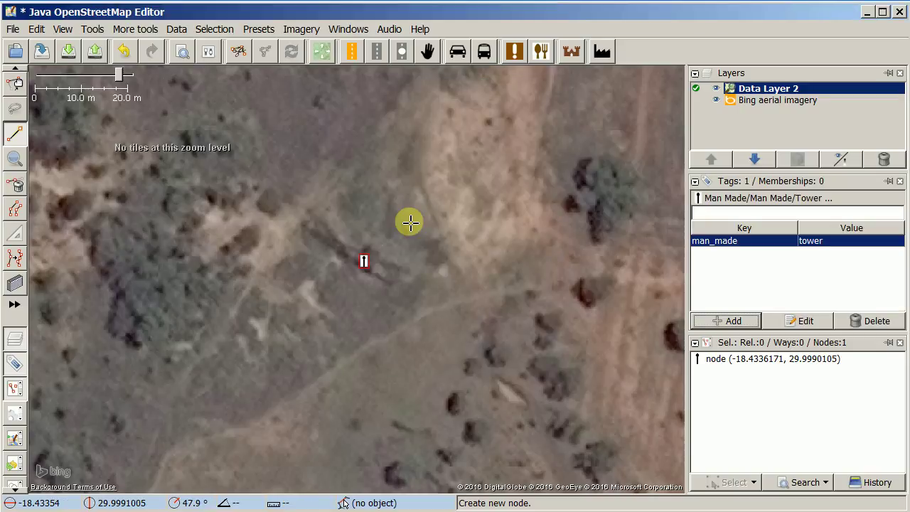
- Move to another stretch of scrubland and add a man_made=tower node there
scroll(425, 305, "down", 1)
scroll(380, 363, "down", 1)
scroll(376, 357, "down", 1)
left_click_drag(375, 357, 406, 227)
left_click_drag(331, 356, 423, 224)
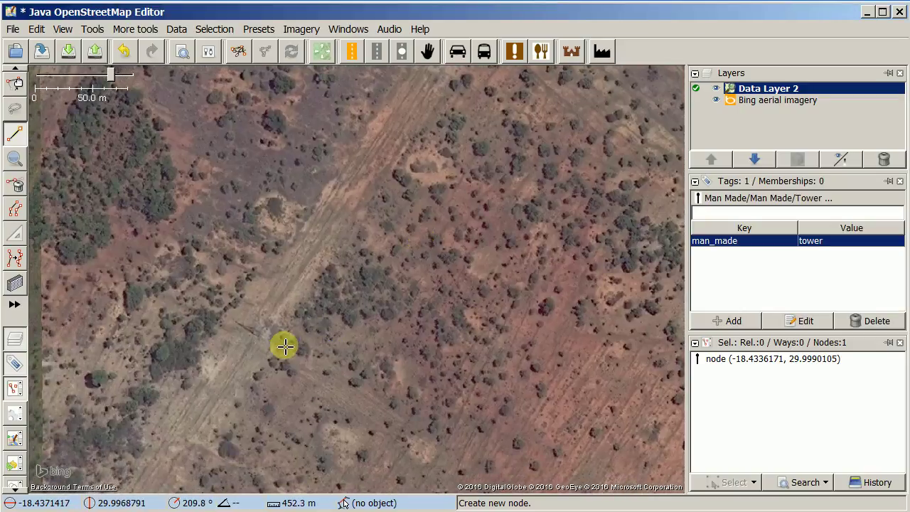
left_click(254, 333)
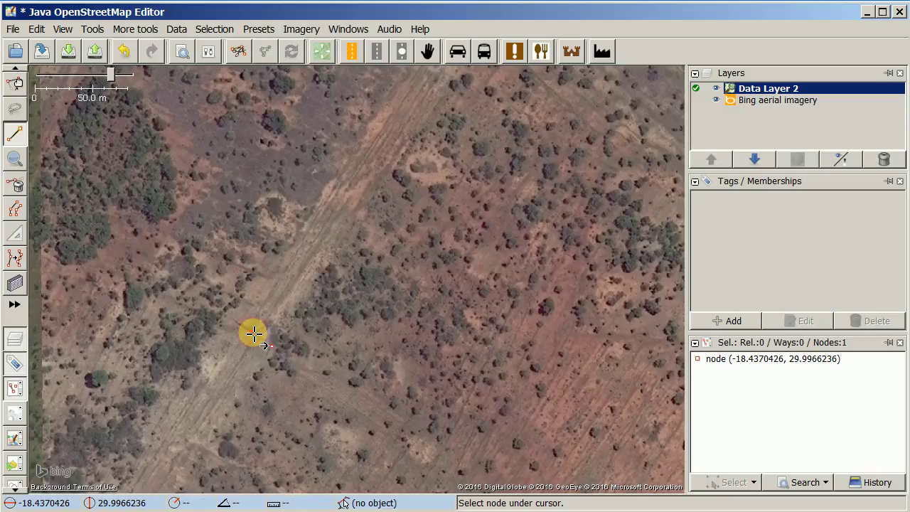
key("alt+a")
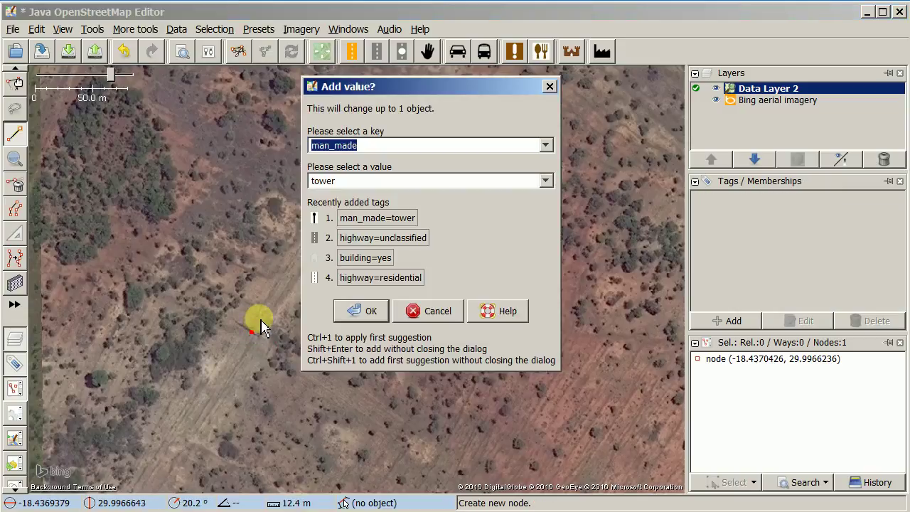
key("Return")
- Pan along the green strip and place a new node at the next tower
left_click_drag(266, 398, 382, 227)
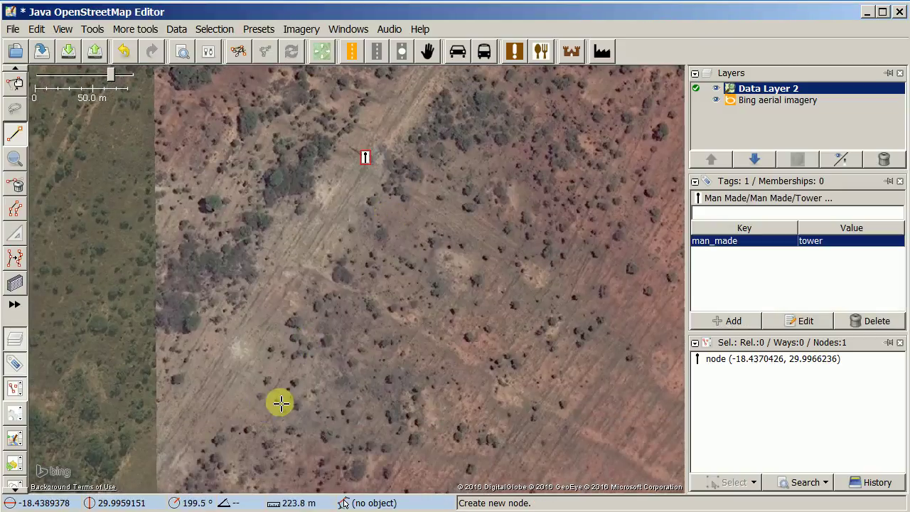
left_click_drag(314, 377, 353, 243)
left_click_drag(211, 411, 303, 284)
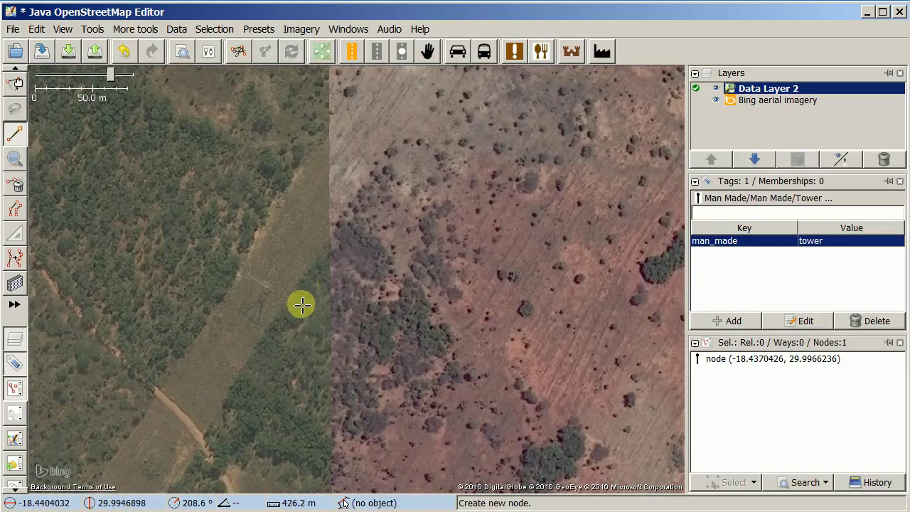
scroll(261, 318, "up", 2)
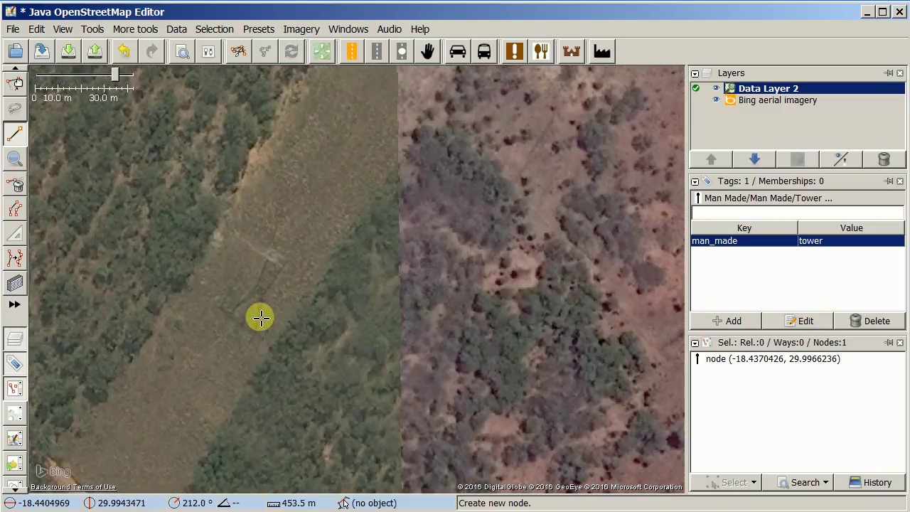
left_click(280, 263)
- Tag the new node man_made=tower, then bring the north–south track into view
key("alt+a")
key("Return")
left_click_drag(290, 420, 396, 278)
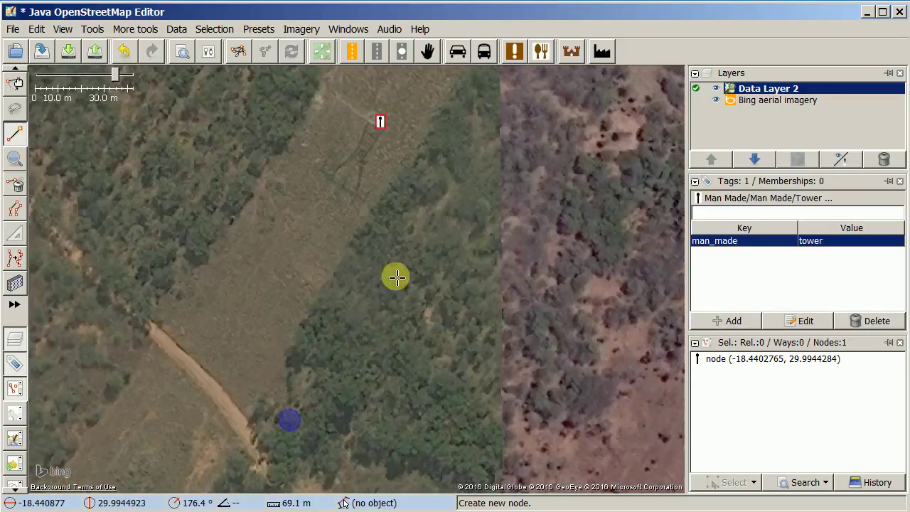
scroll(307, 362, "down", 2)
scroll(278, 405, "down", 1)
scroll(348, 261, "down", 2)
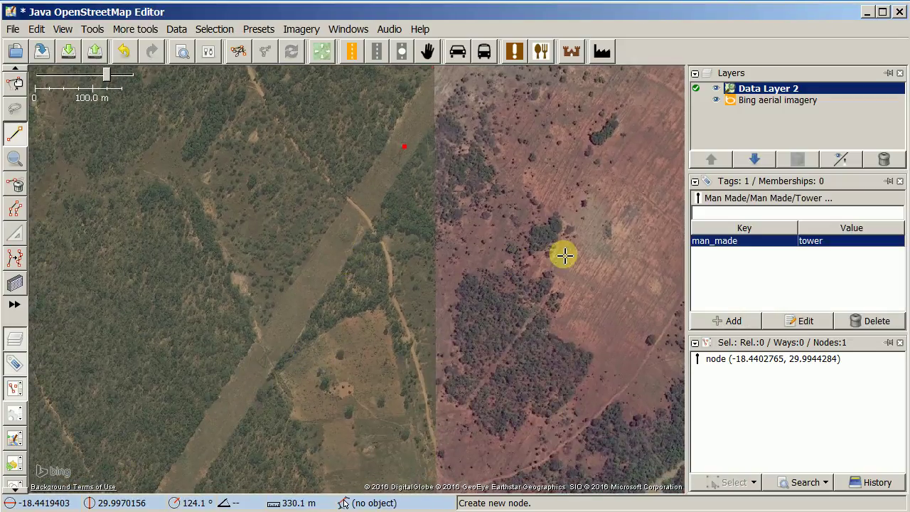
scroll(503, 274, "down", 2)
left_click_drag(534, 251, 443, 367)
scroll(414, 267, "up", 2)
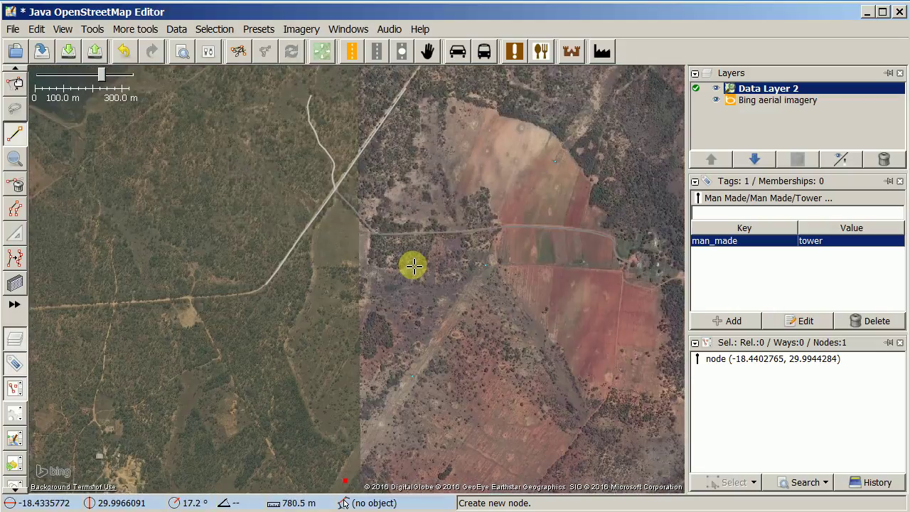
left_click_drag(387, 278, 519, 230)
left_click_drag(372, 305, 439, 273)
scroll(419, 268, "up", 3)
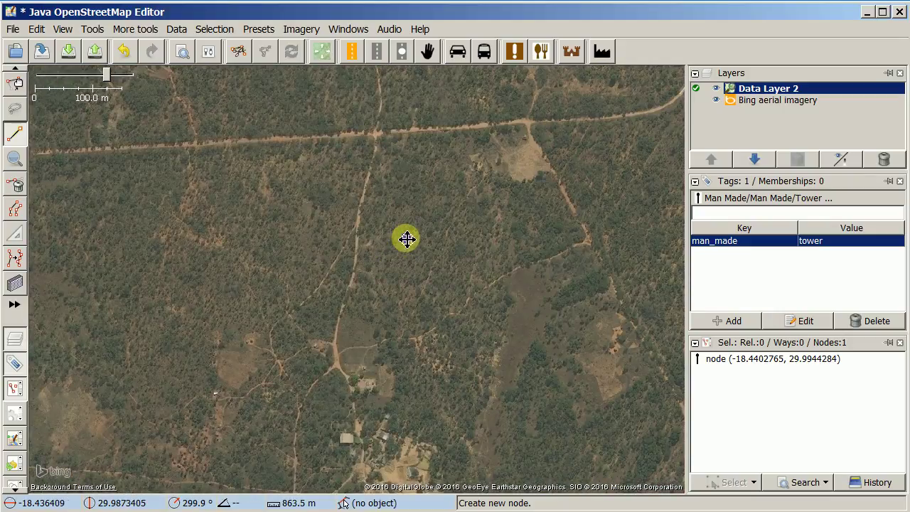
left_click_drag(406, 239, 423, 228)
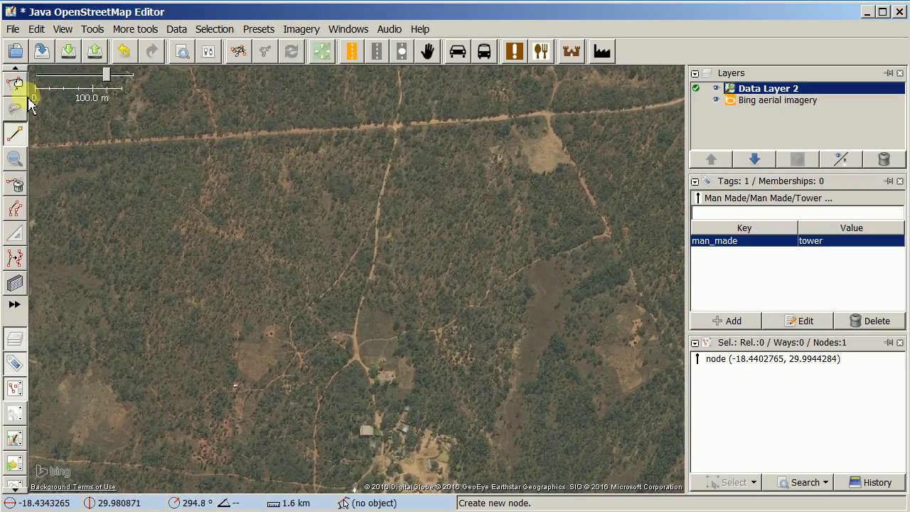
- Trace a 9-node way from the main track south to the homestead buildings
left_click(18, 86)
left_click(15, 133)
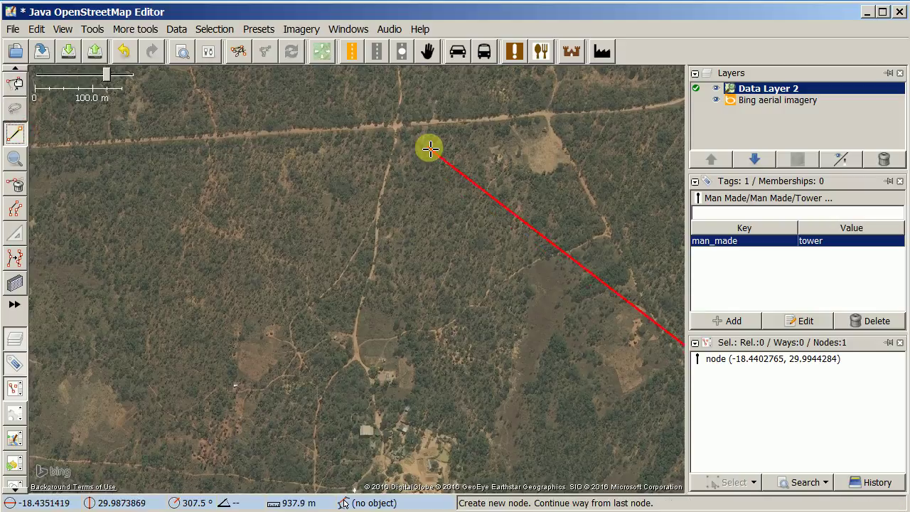
key("Escape")
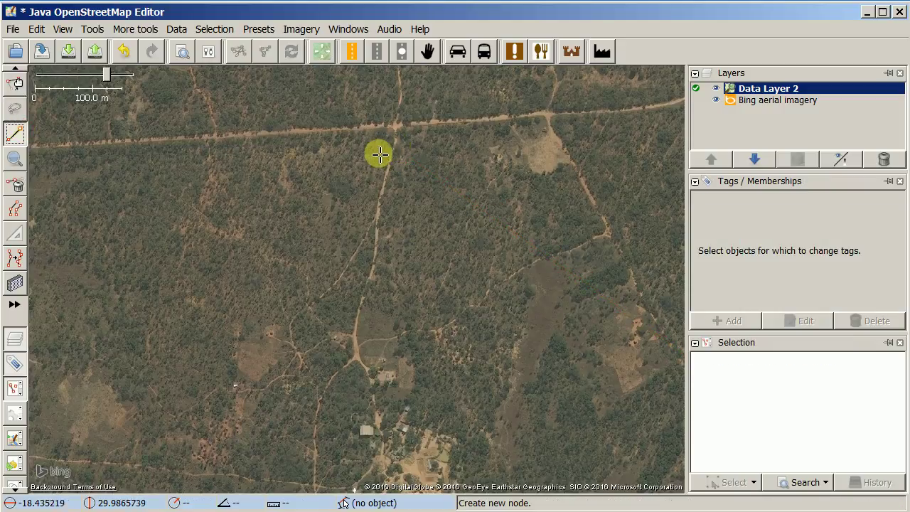
left_click(397, 130)
left_click(372, 248)
left_click(376, 252)
left_click(367, 282)
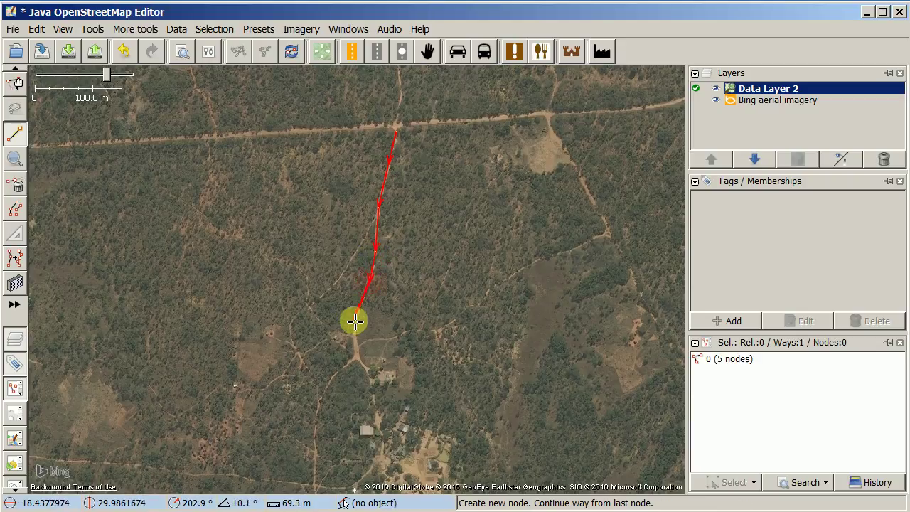
left_click(355, 330)
left_click(358, 356)
left_click(375, 386)
left_click(379, 423)
left_click(378, 422)
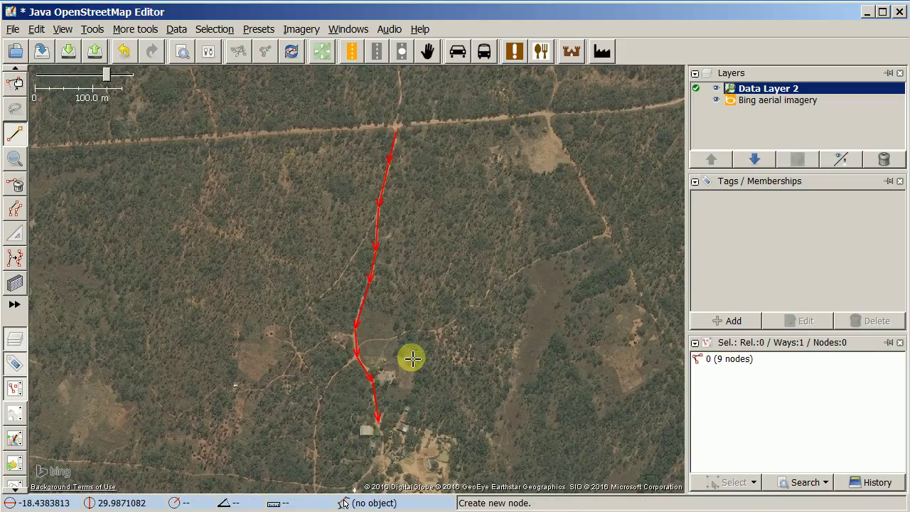
- Tag the new track way highway=unclassified
key("alt+a")
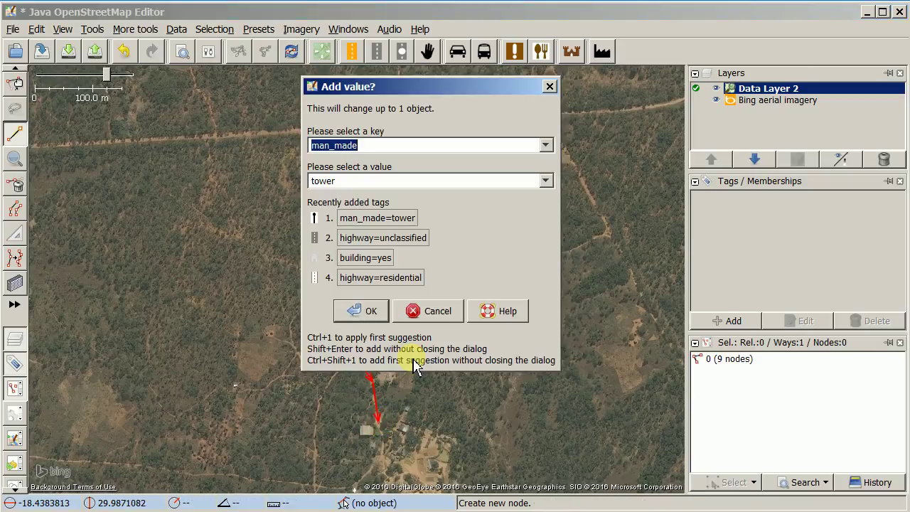
double_click(361, 241)
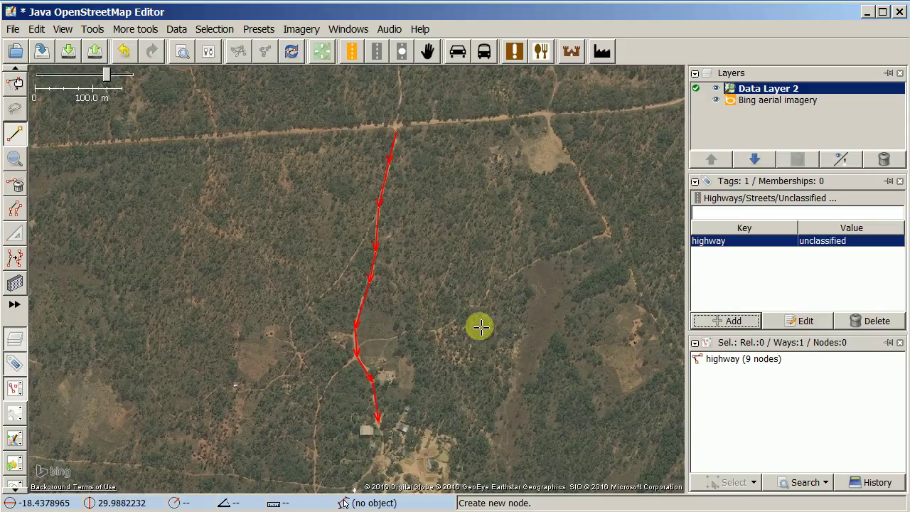
scroll(478, 326, "down", 2)
left_click_drag(529, 319, 410, 341)
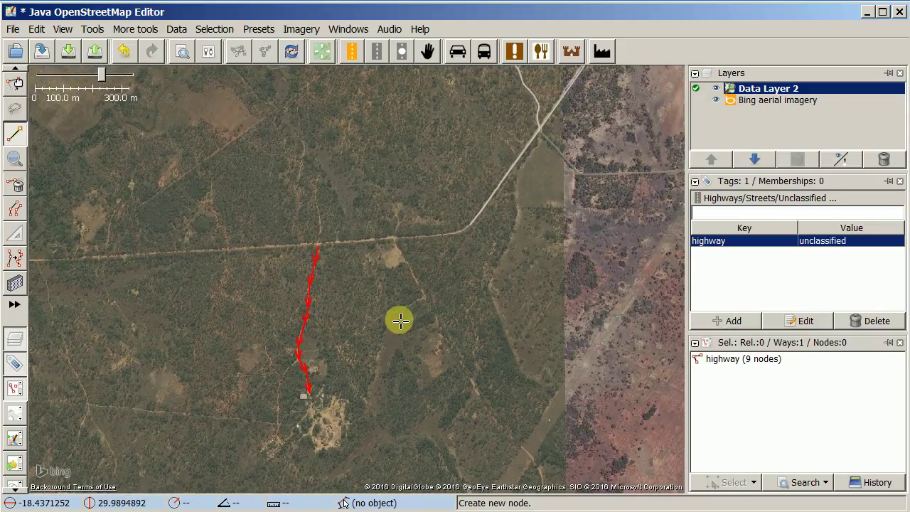
key("Escape")
left_click(269, 31)
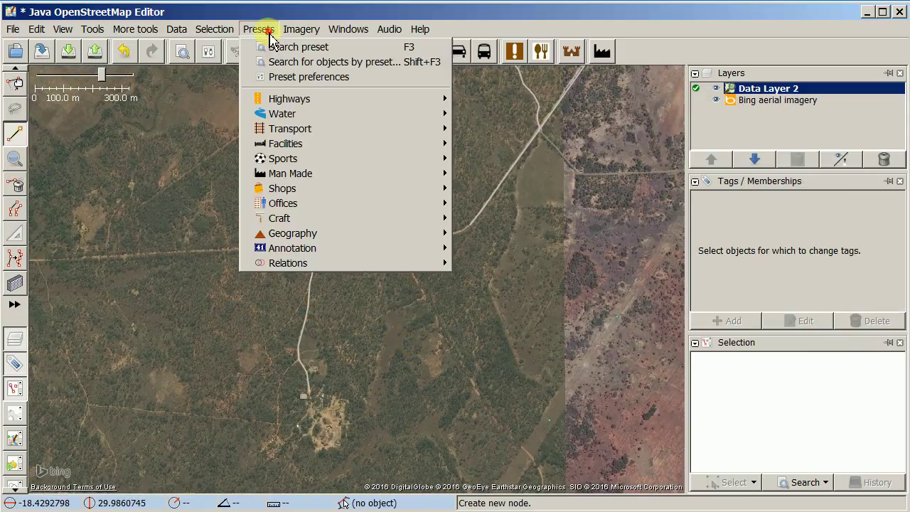
mouse_move(292, 146)
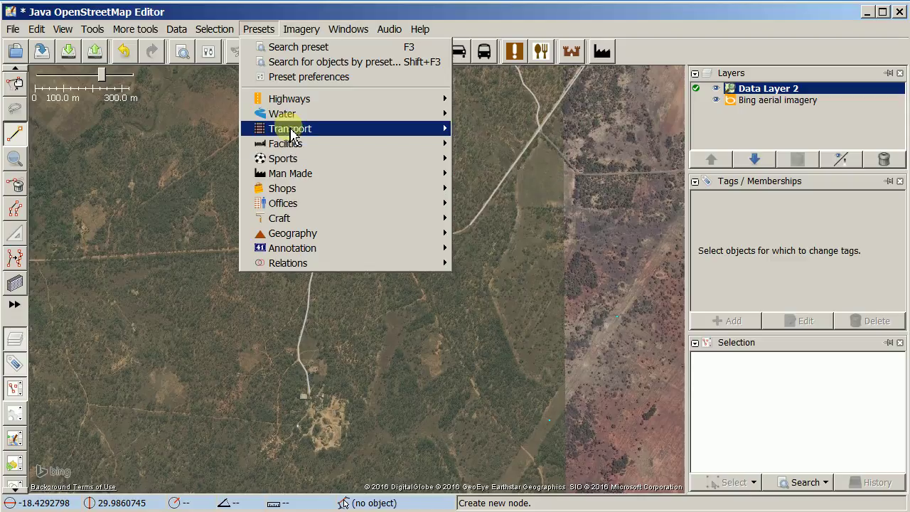
left_click(299, 47)
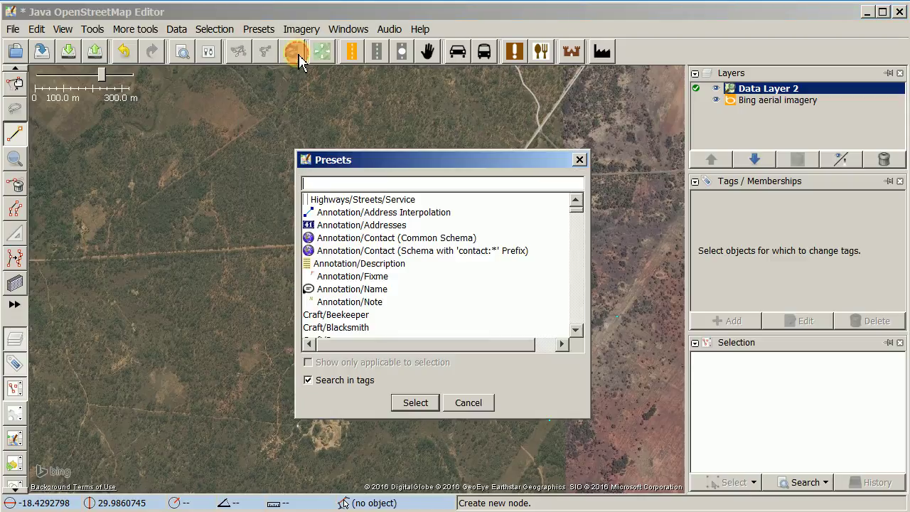
left_click(470, 403)
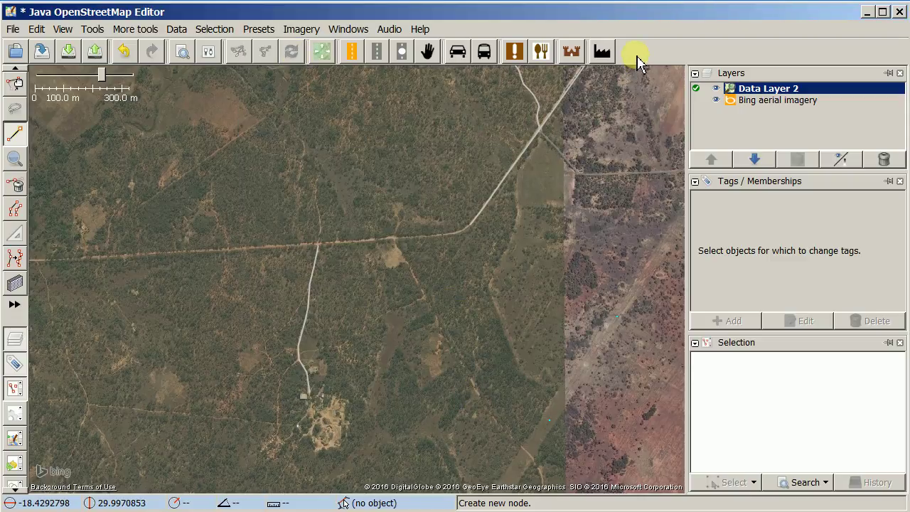
left_click(377, 53)
- Draw a two-node way eastward along the main track and tag it highway=unclassified
left_click(357, 57)
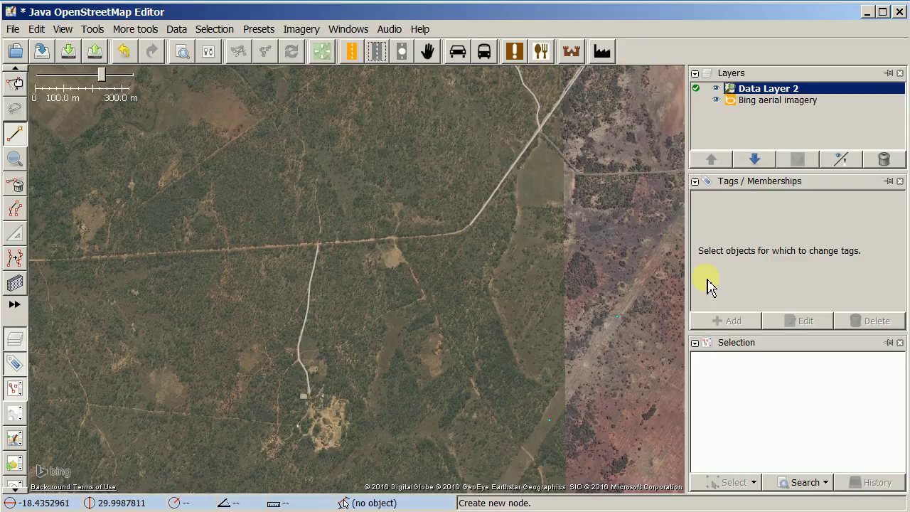
scroll(459, 227, "up", 2)
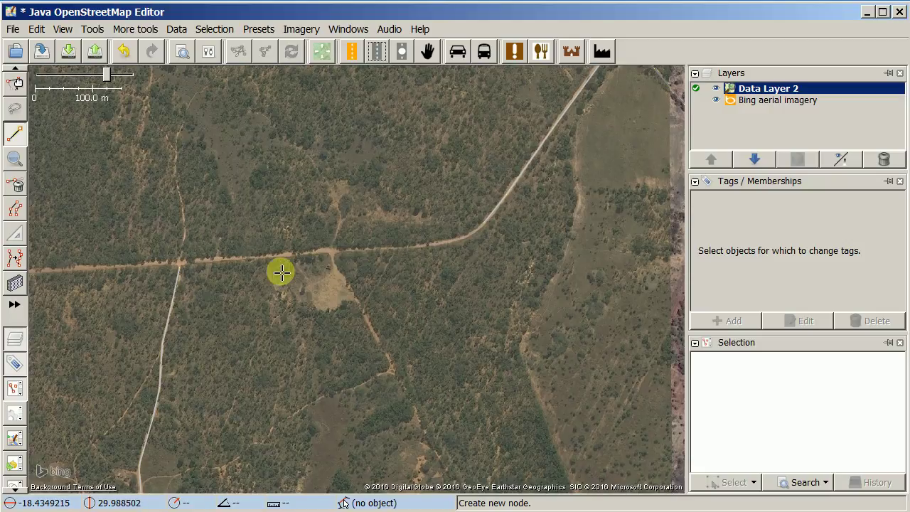
left_click(261, 260)
left_click(388, 248)
left_click(388, 248)
left_click(727, 324)
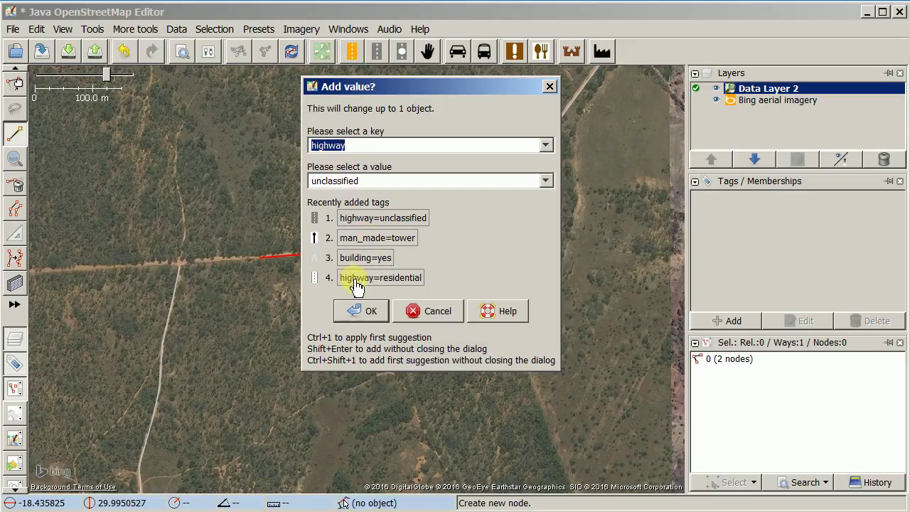
double_click(363, 221)
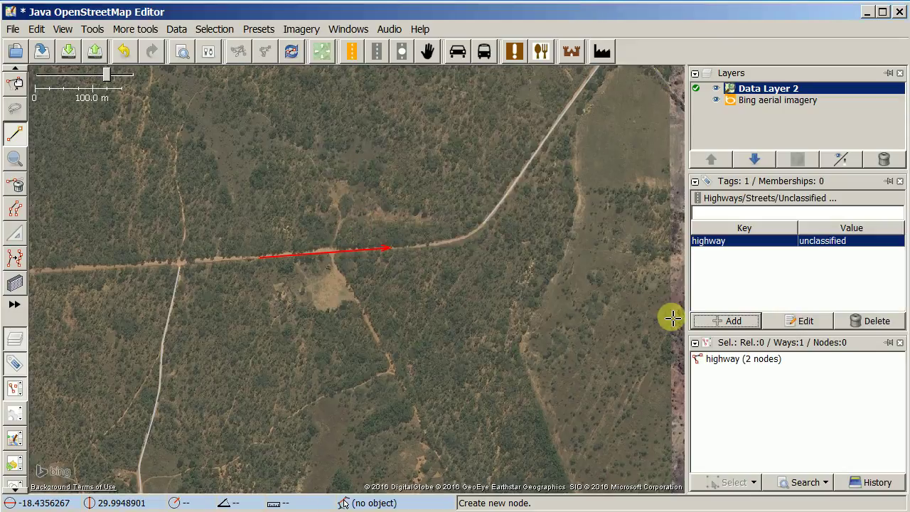